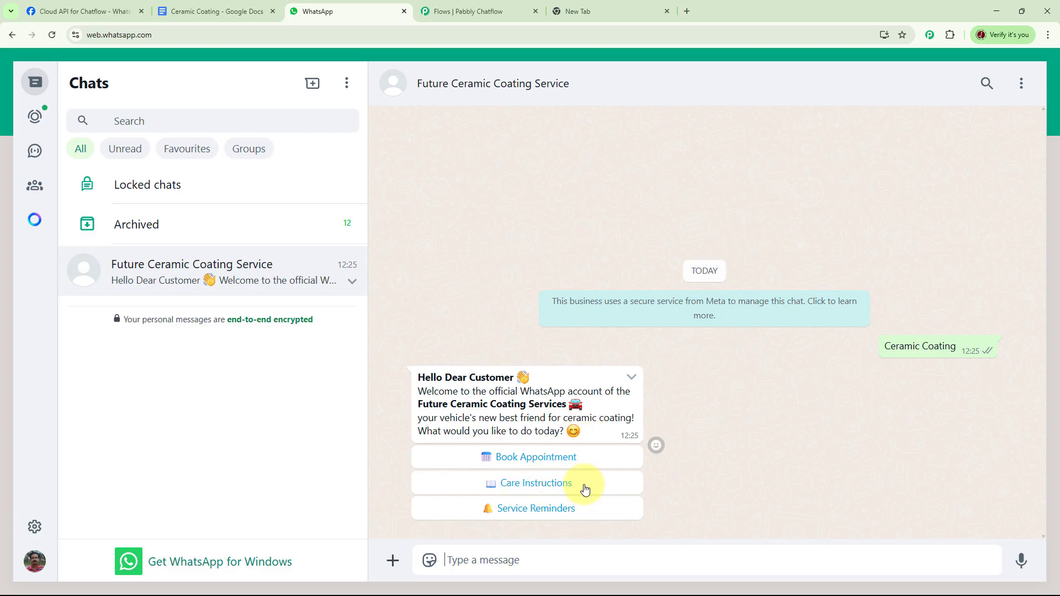
Step: Book a Ceramic Coating appointment through the chatbot, giving 20/05/2025 as the date of visit
click(558, 458)
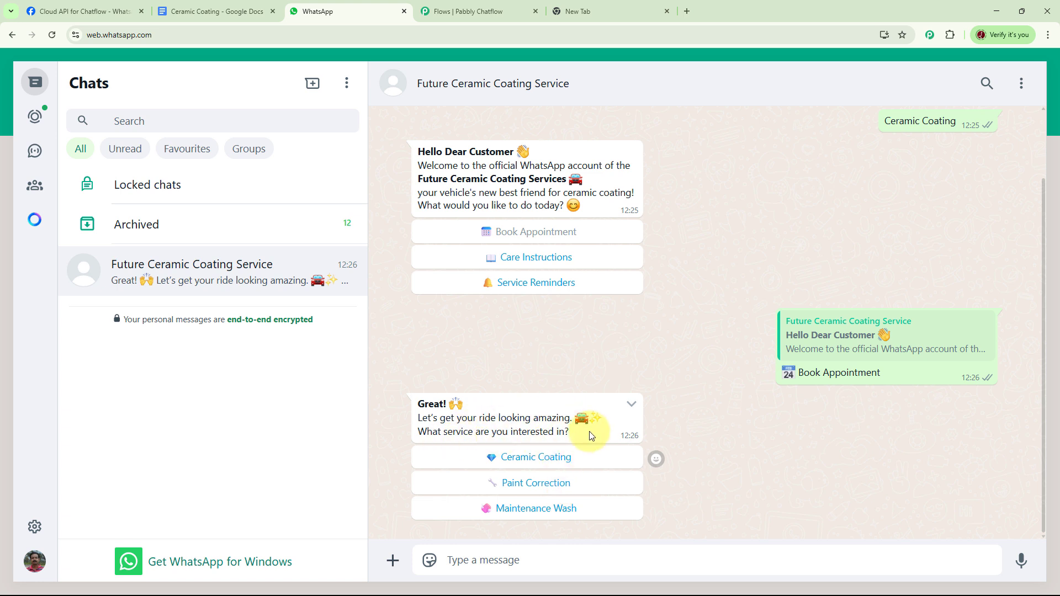
click(529, 461)
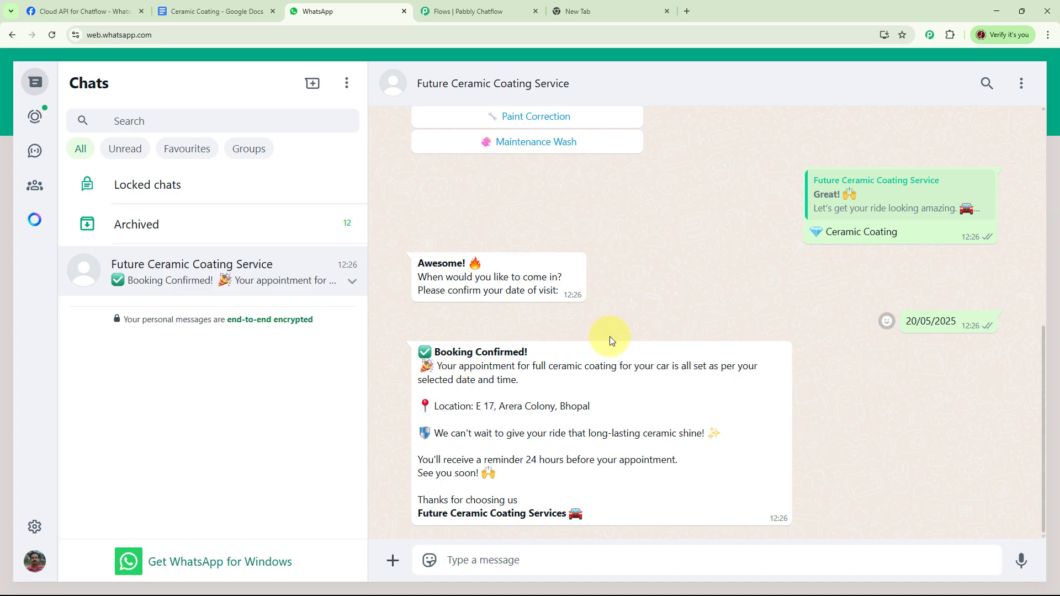
Step: Request Care Instructions from the chatbot's welcome message, then return to the start of the conversation
scroll(609, 336, up, 8)
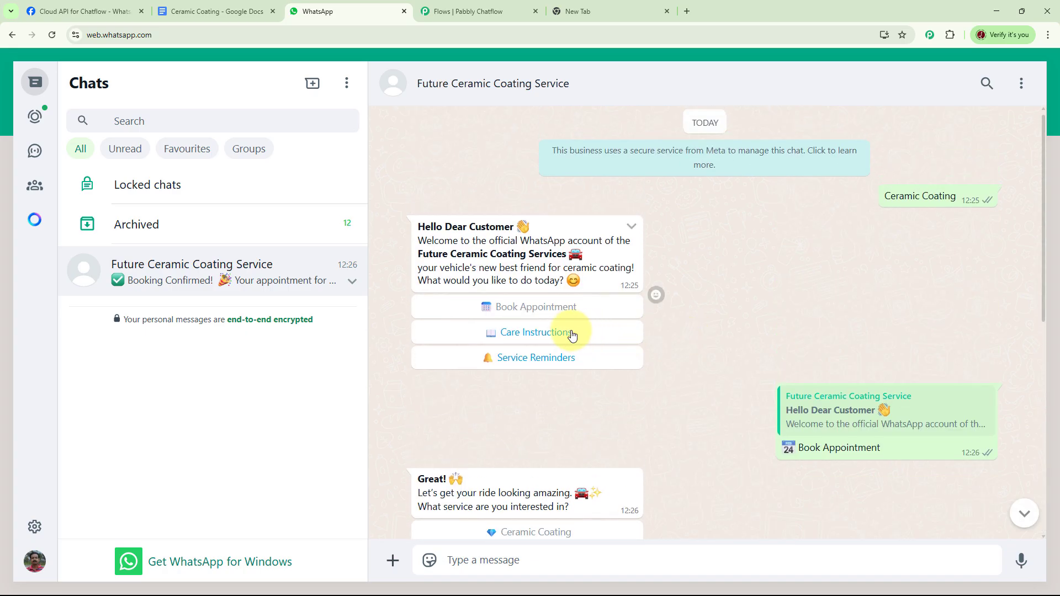
click(563, 336)
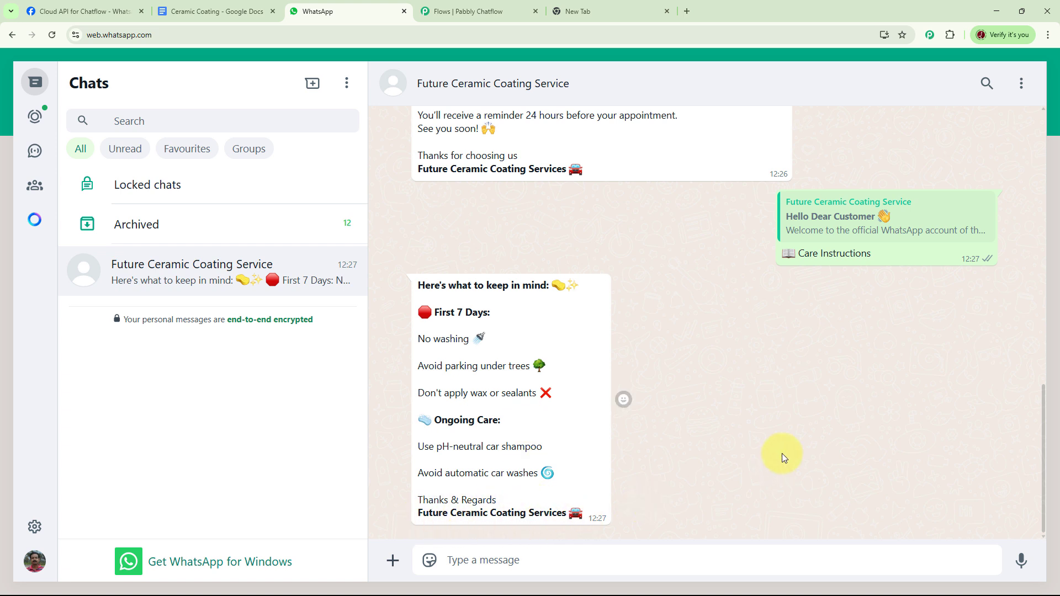
scroll(775, 449, up, 15)
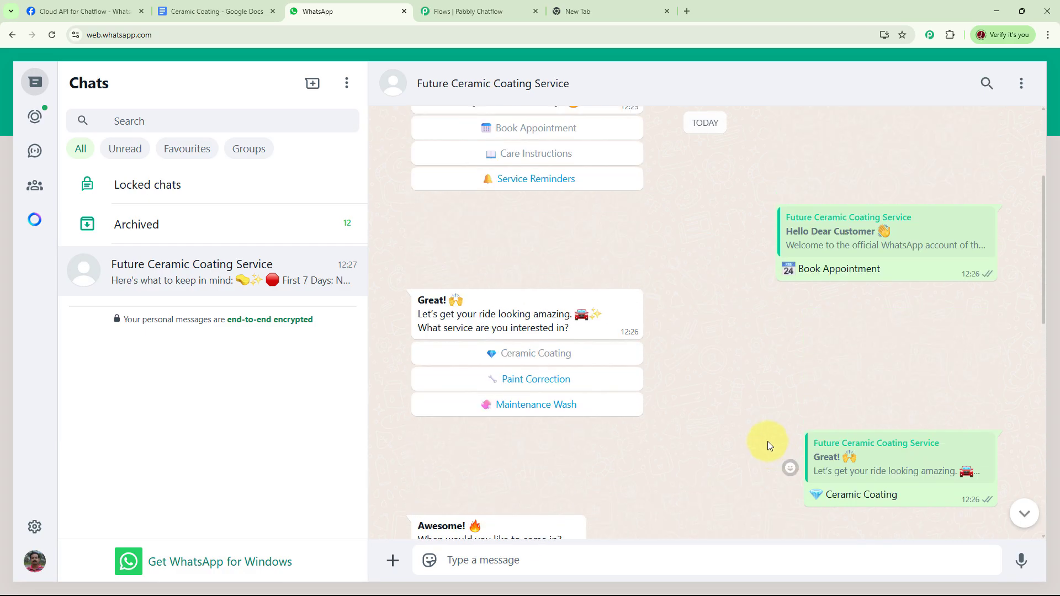
scroll(768, 442, up, 1)
scroll(767, 442, up, 3)
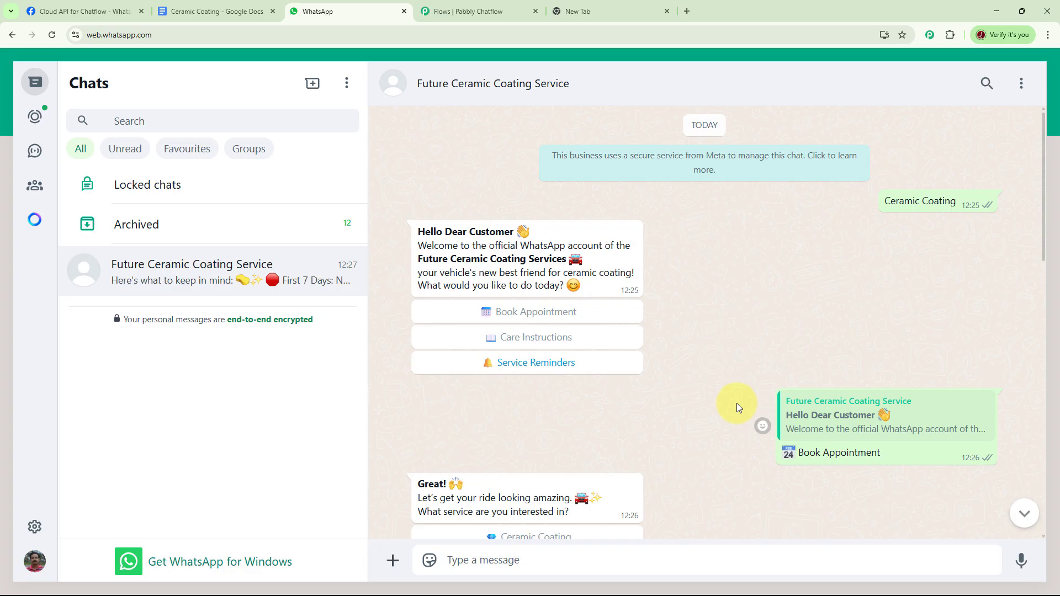
Step: Open the website pabbly.com/chatflow in the empty browser tab
click(607, 14)
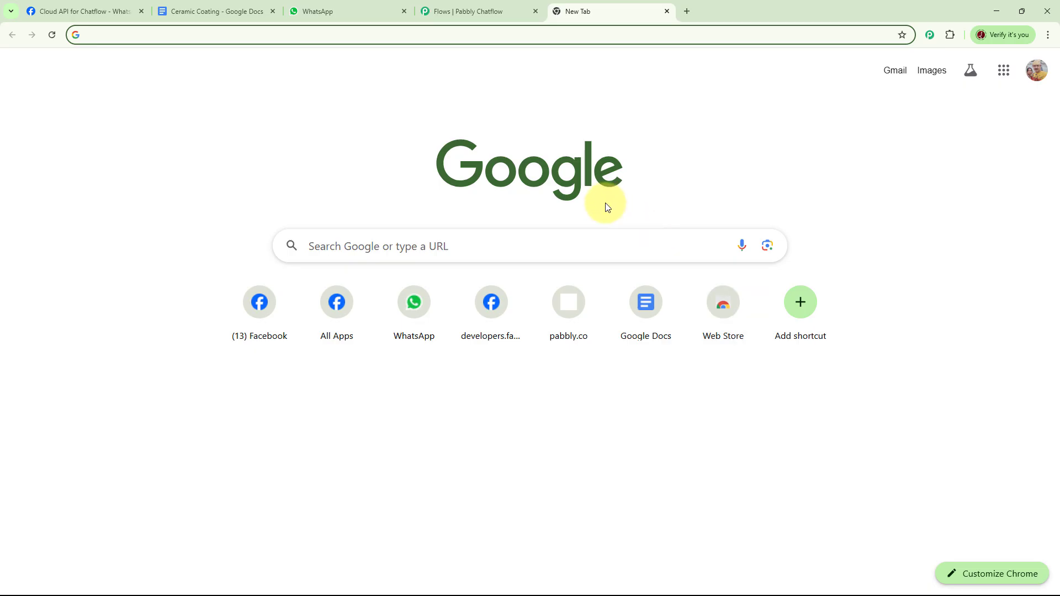
click(315, 35)
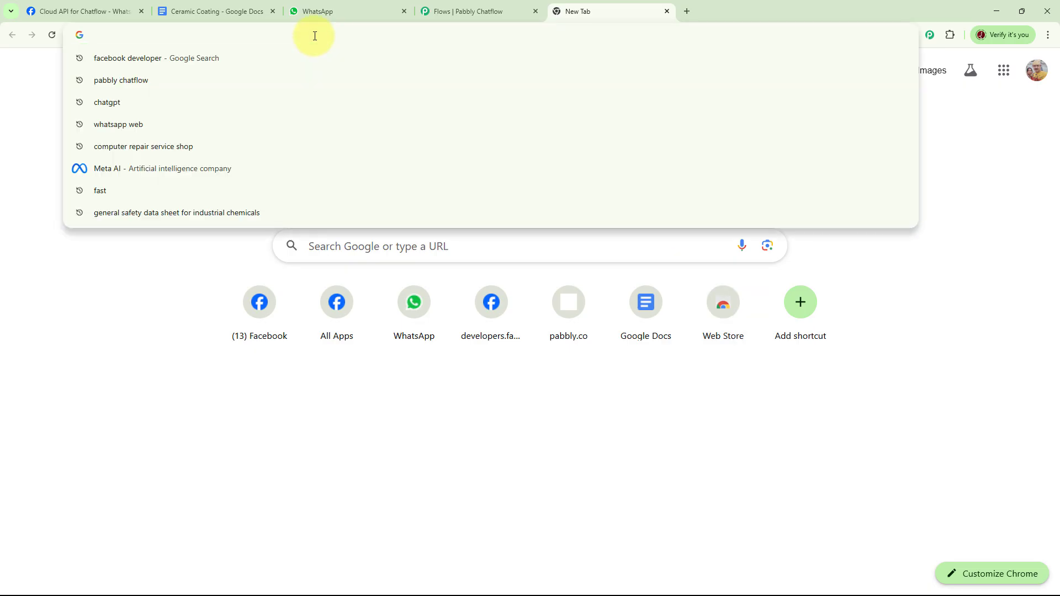
text(pabb)
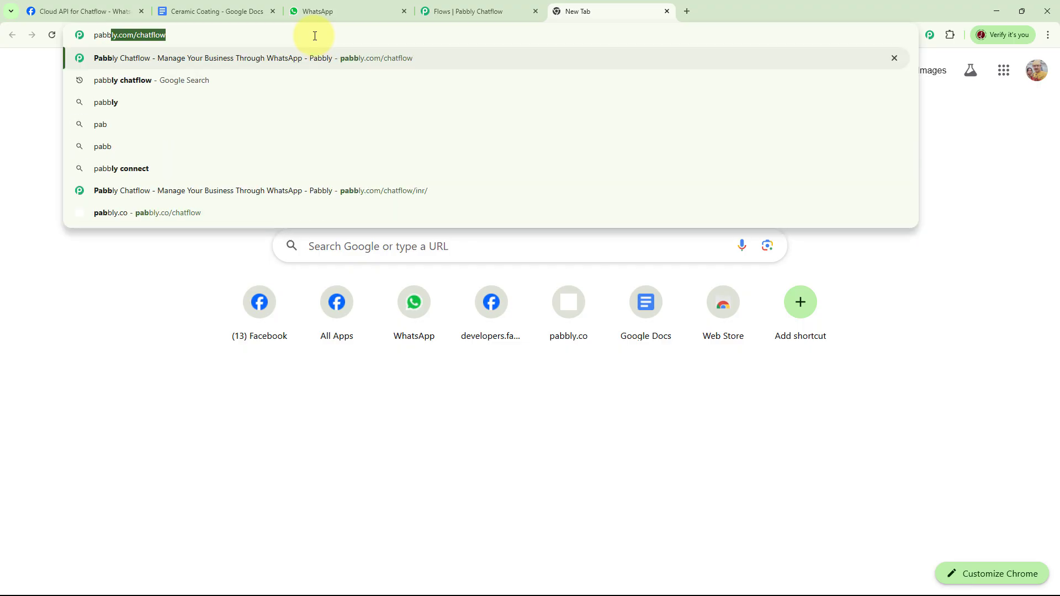
text(ly.)
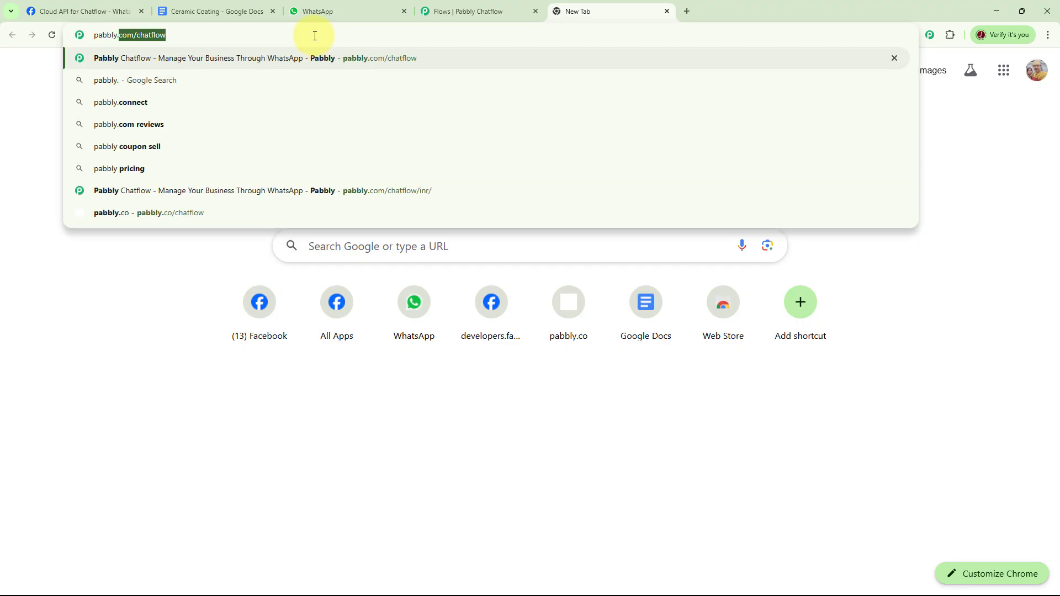
text(com/c)
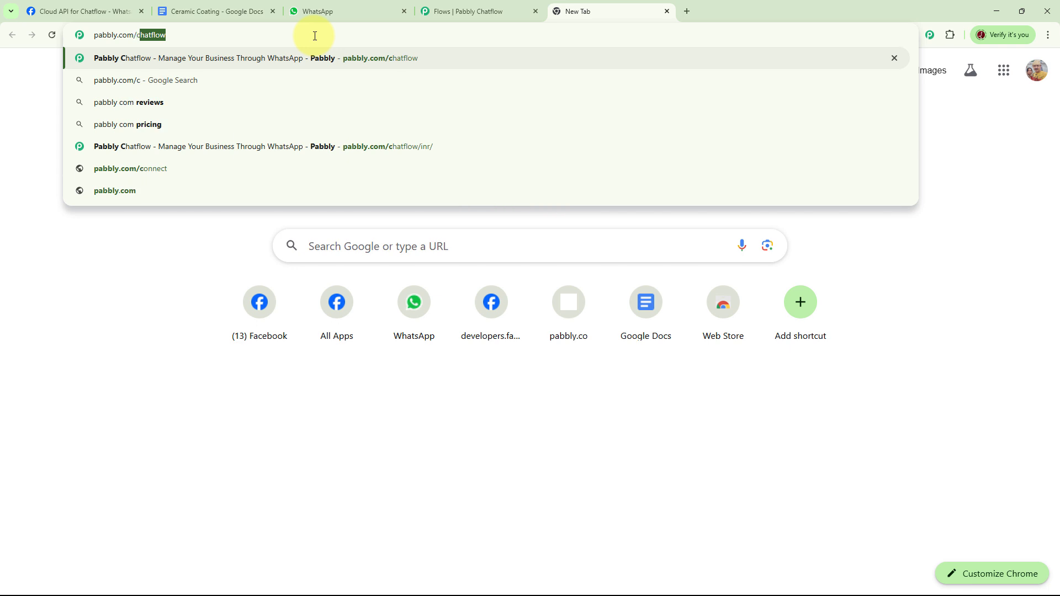
text(hatflow)
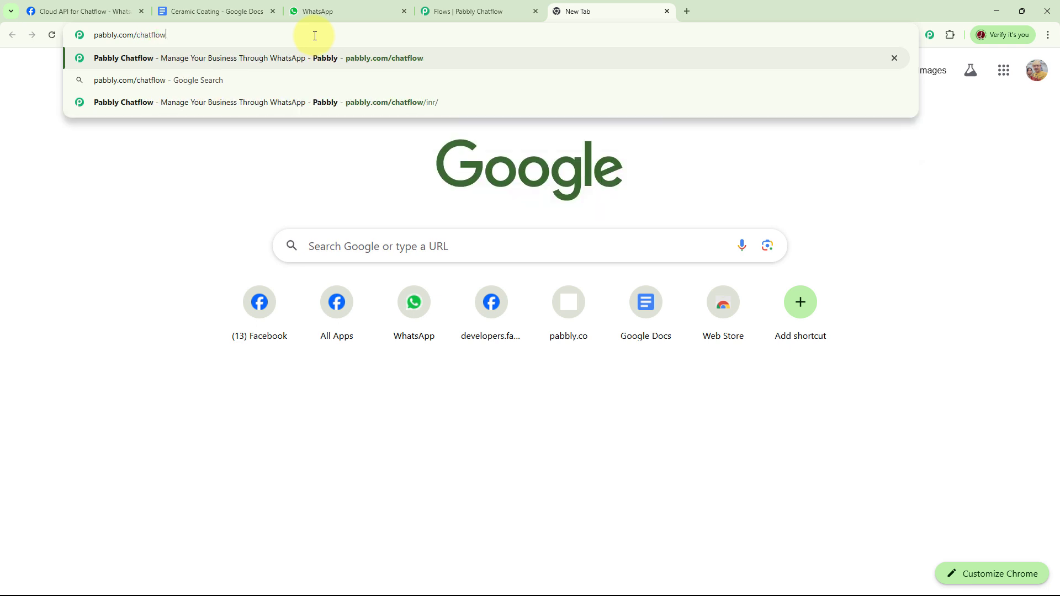
key(Return)
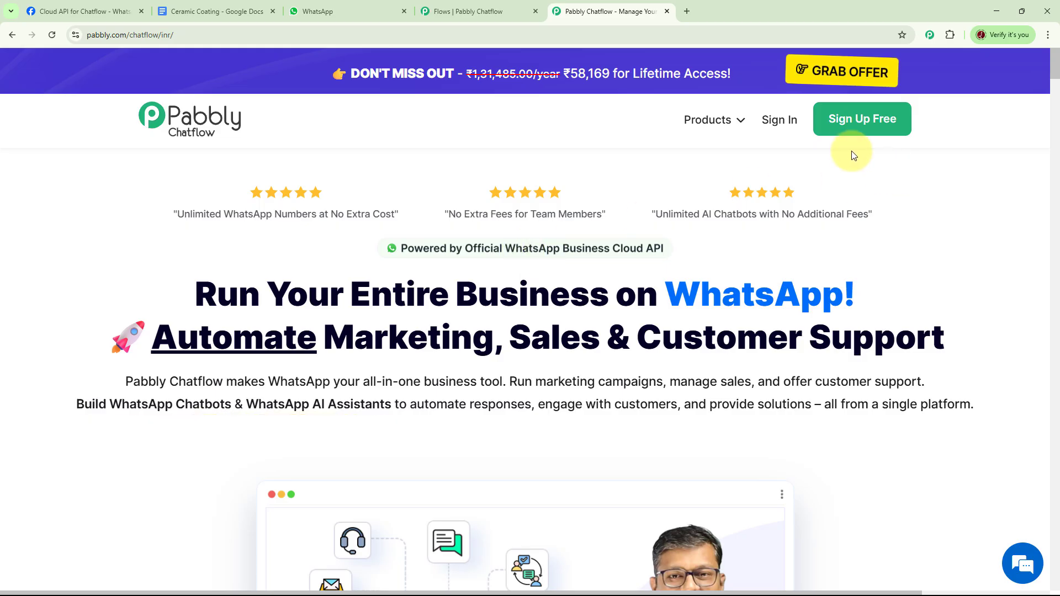
Step: Sign in to Pabbly and access the Pabbly Chatflow application
click(779, 124)
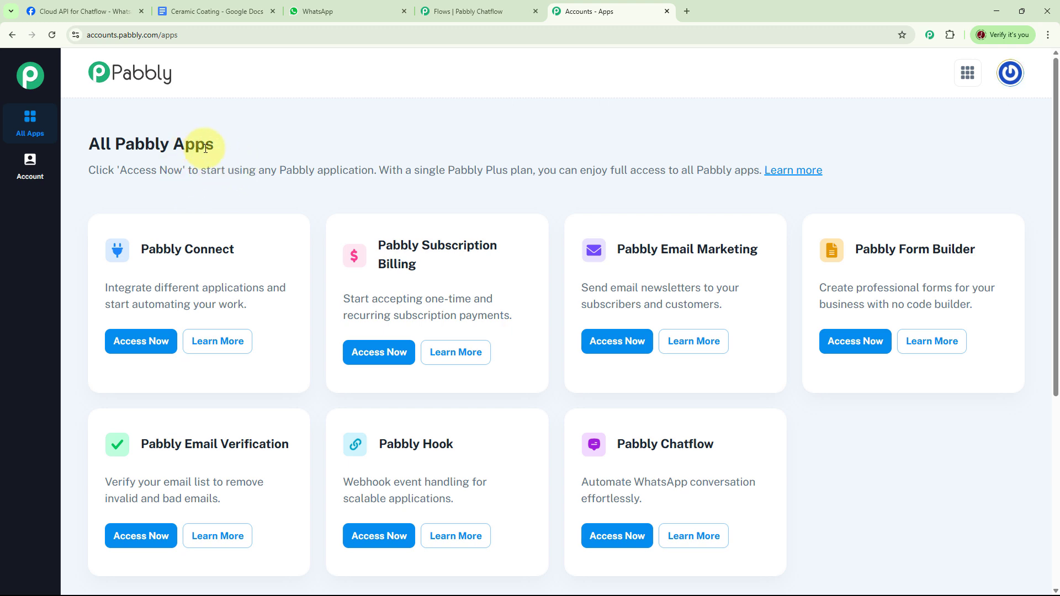
scroll(822, 328, down, 3)
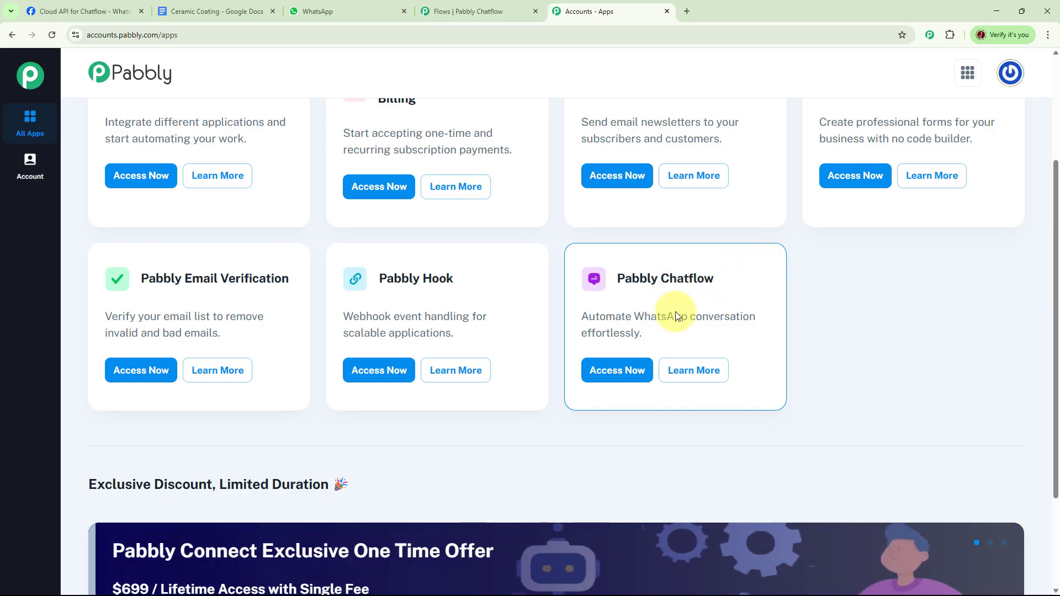
click(621, 372)
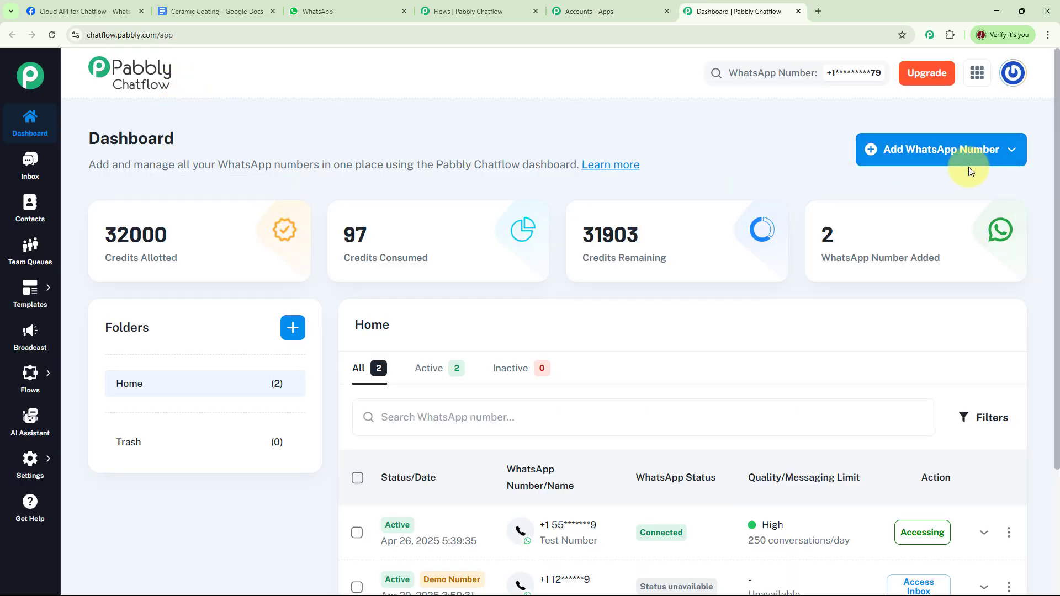
Step: Examine the options for adding a WhatsApp number, the list of added numbers and the folder creation form
click(1015, 154)
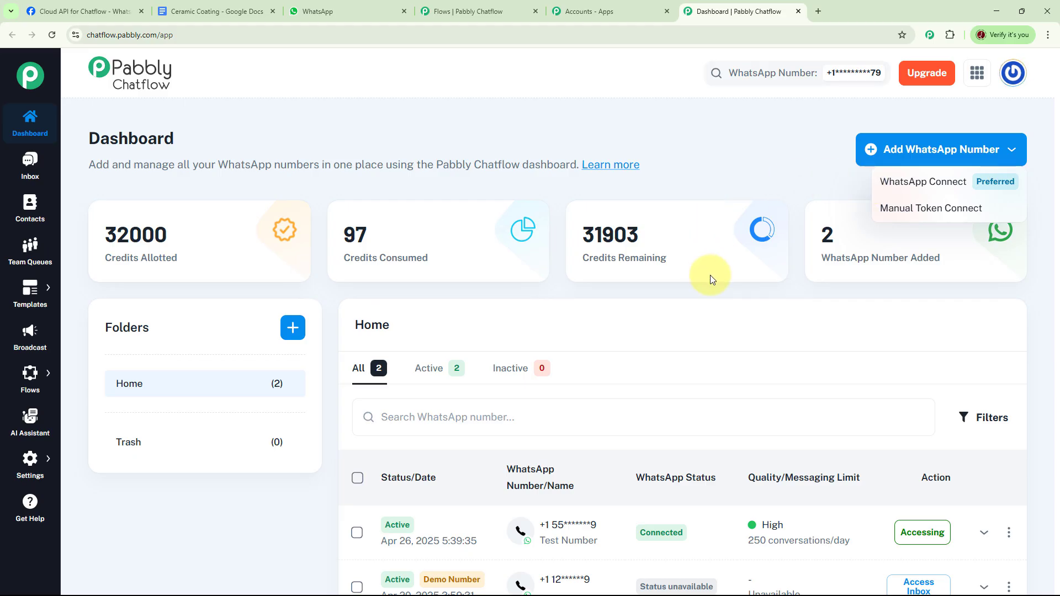
click(836, 175)
scroll(889, 277, down, 3)
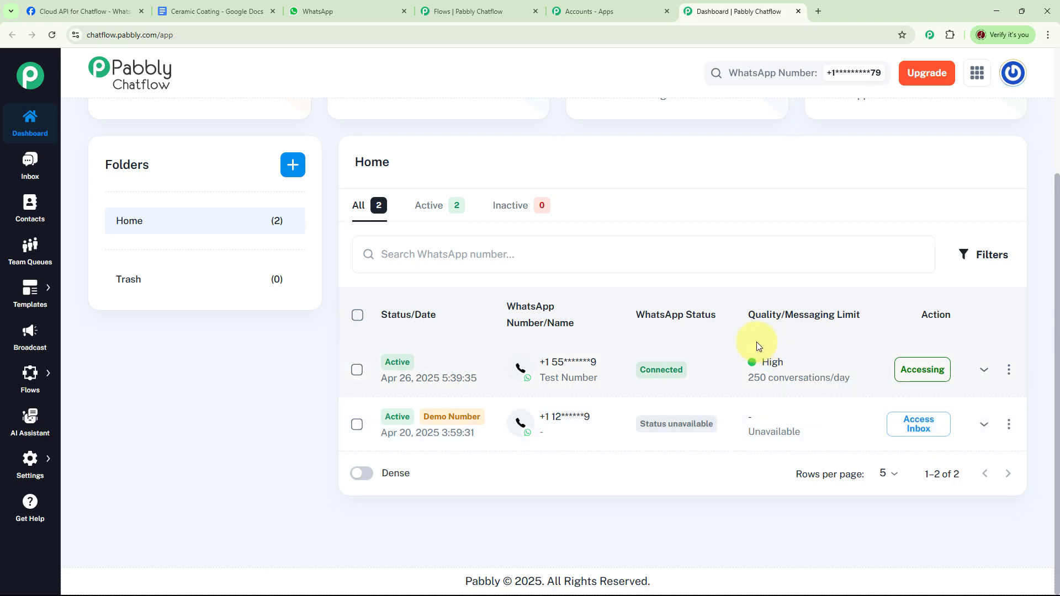
scroll(756, 343, up, 3)
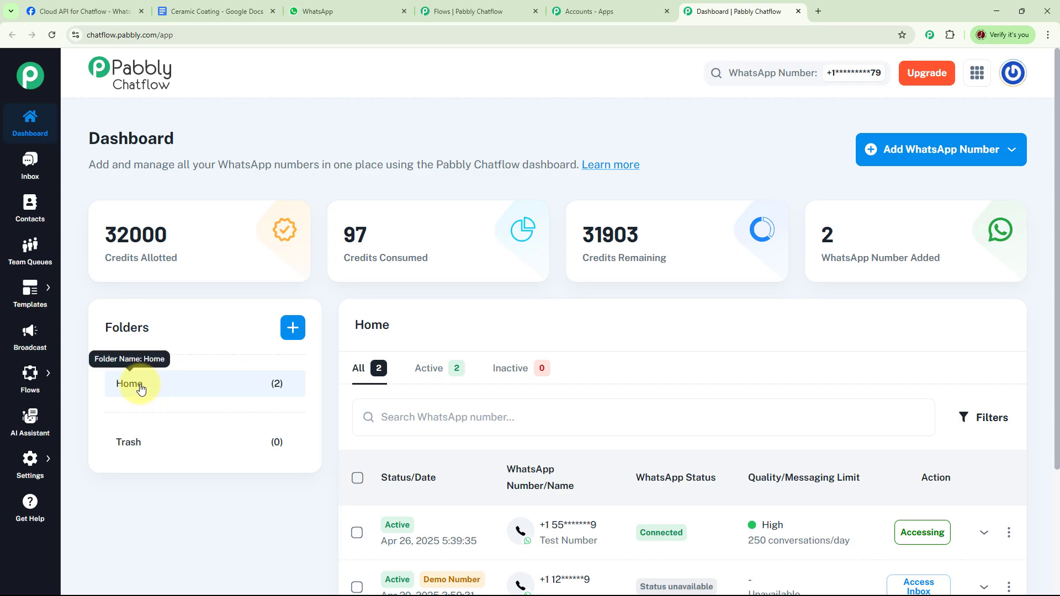
click(293, 329)
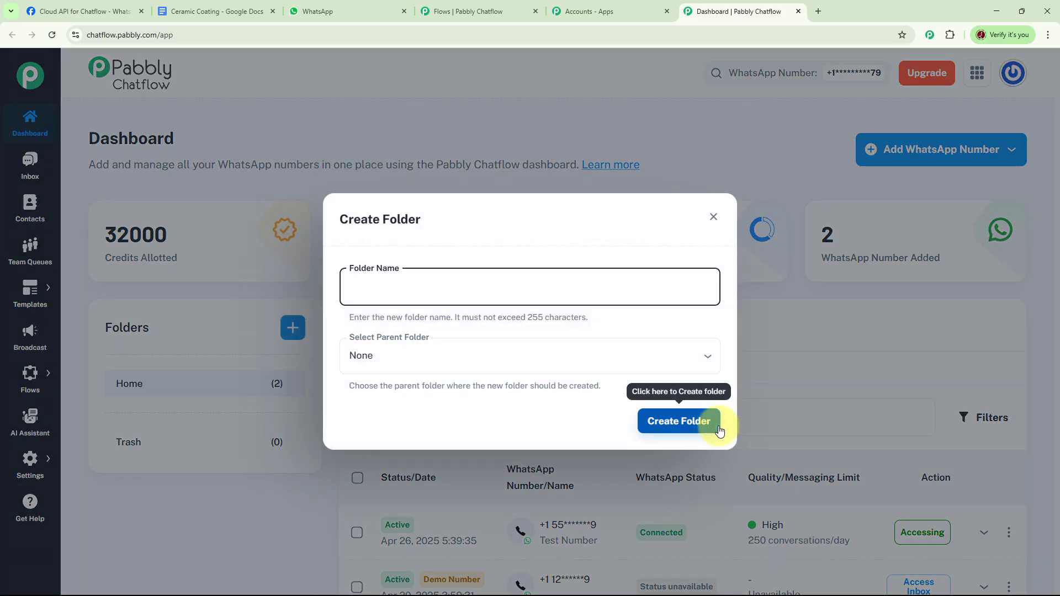
click(714, 218)
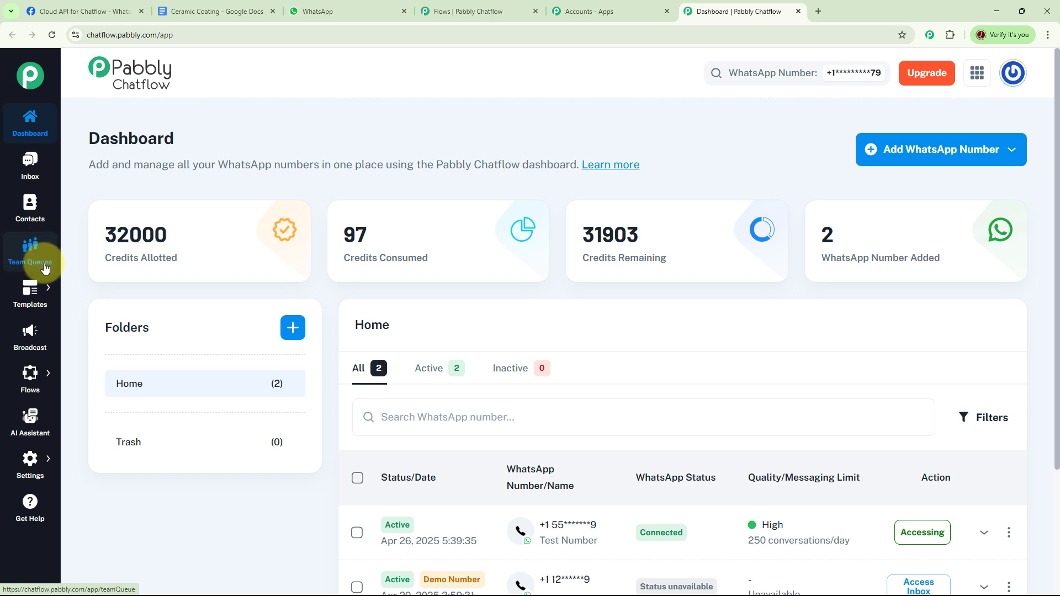
Step: Open the existing flow "WhatsApp Chatbot for Ceramic Coating Service" in the Flow Builder
mouse_move(29, 307)
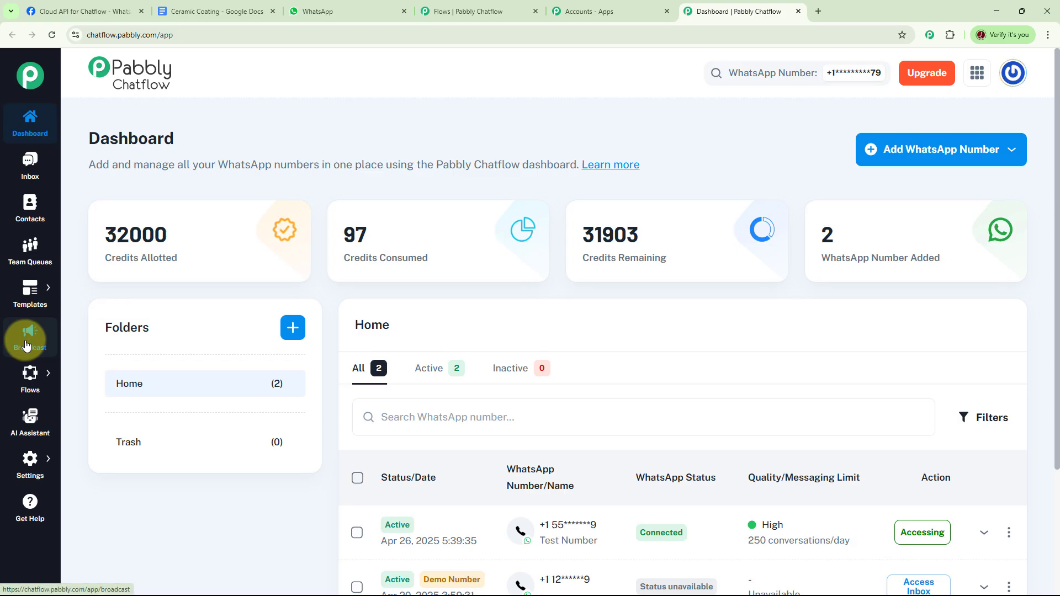
mouse_move(33, 380)
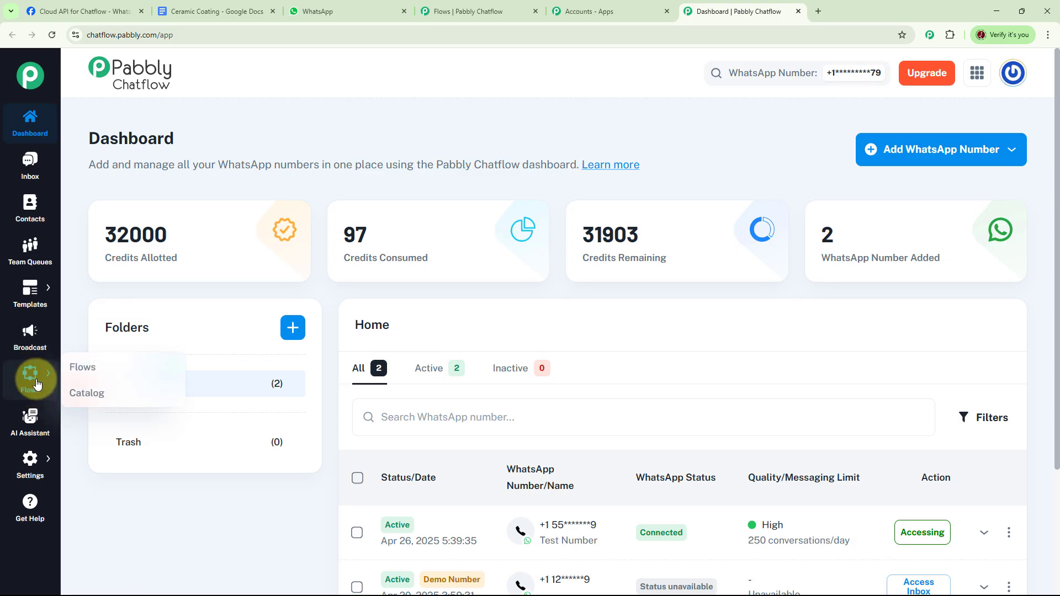
mouse_move(30, 470)
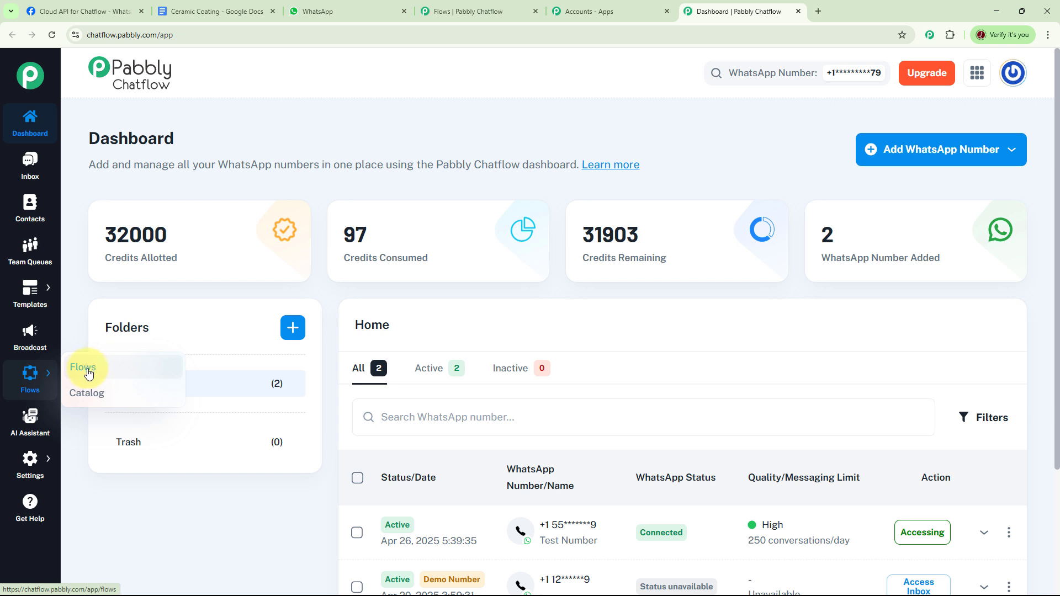
click(85, 367)
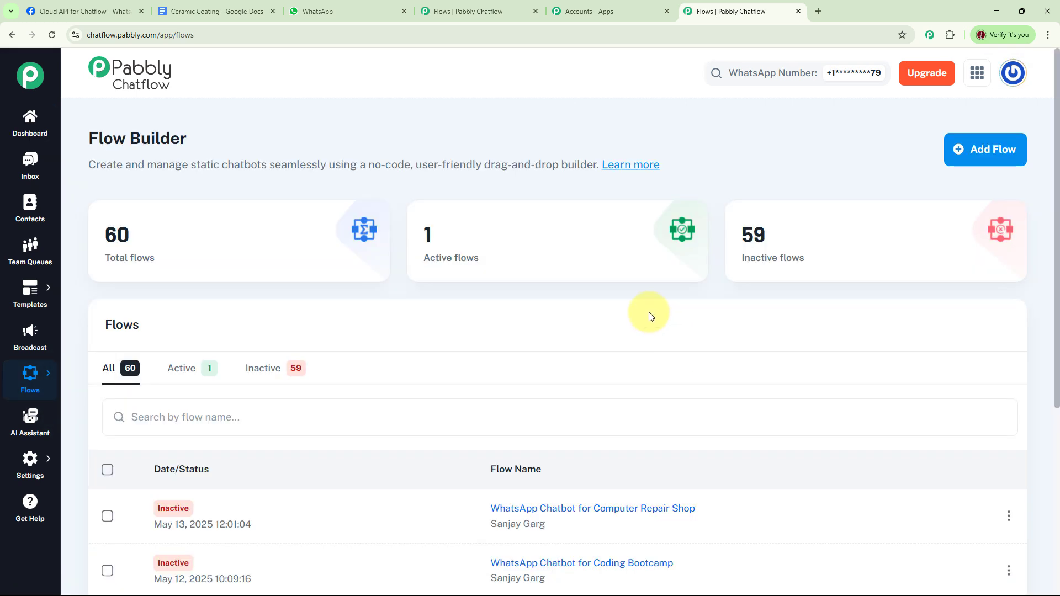
mouse_move(137, 256)
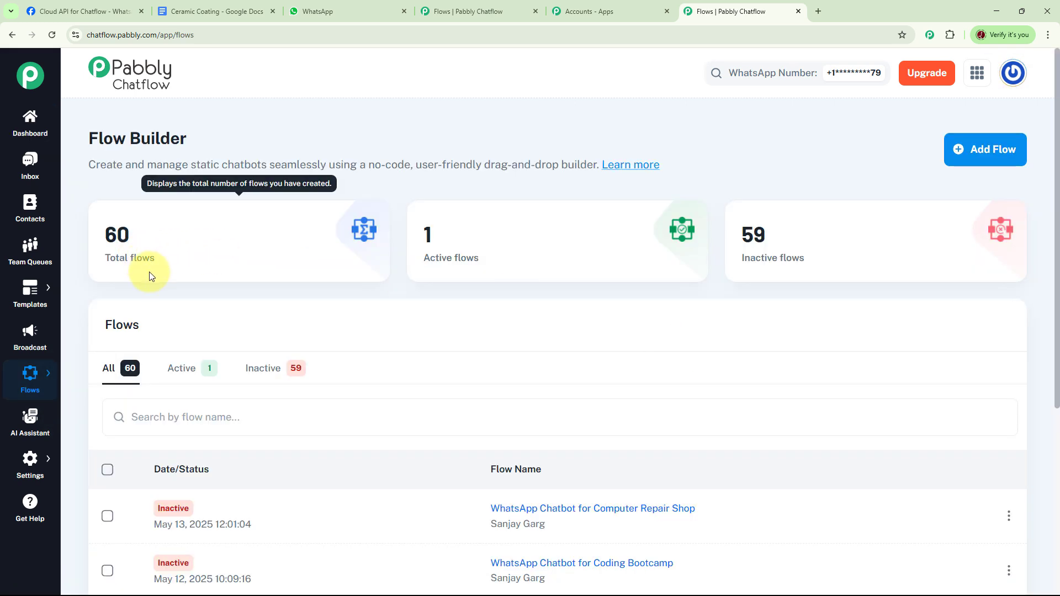
mouse_move(790, 259)
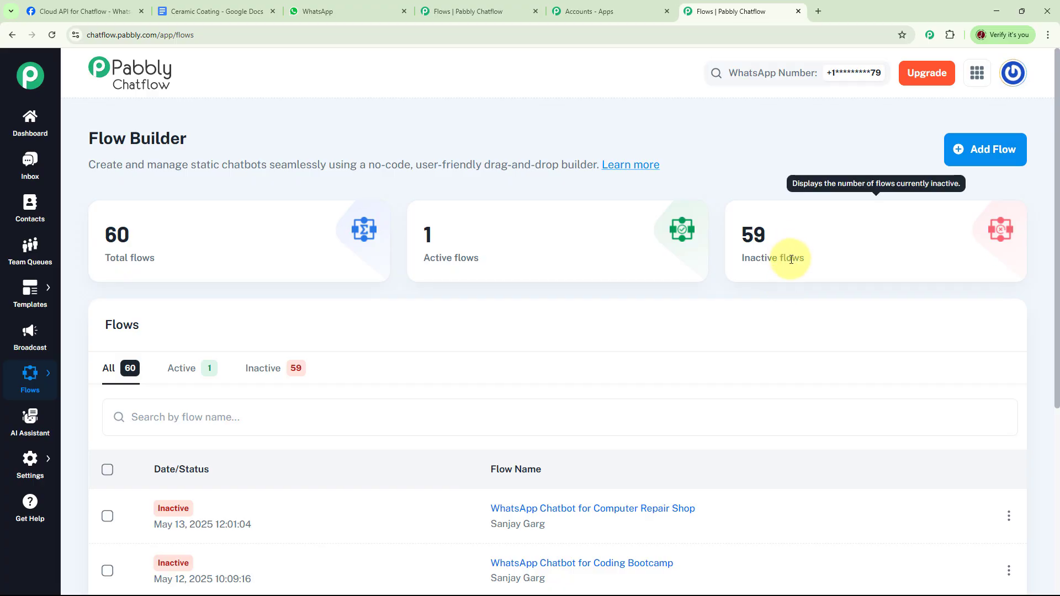
scroll(636, 342, down, 5)
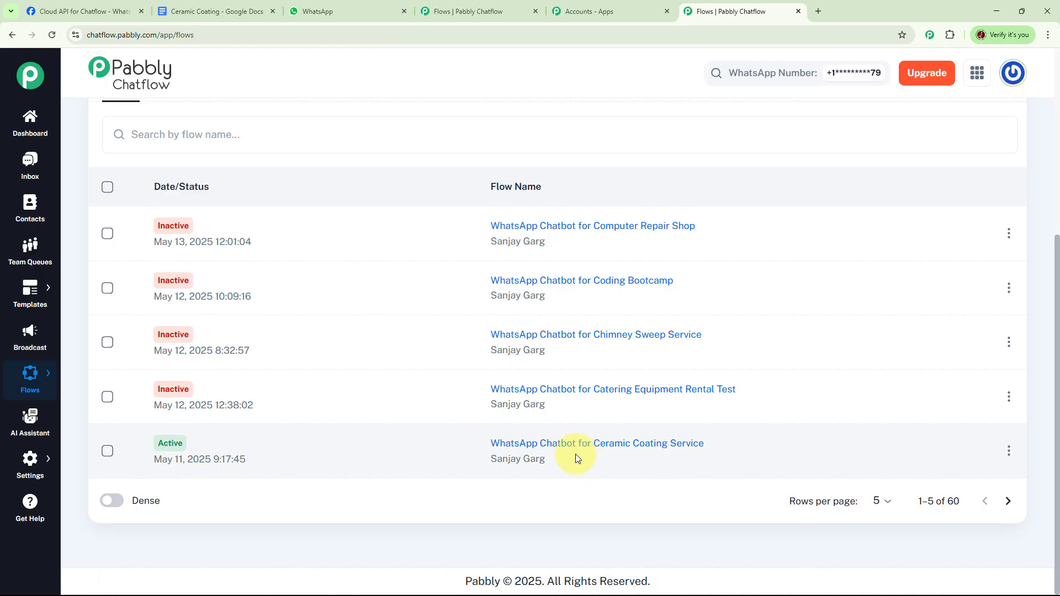
mouse_move(506, 450)
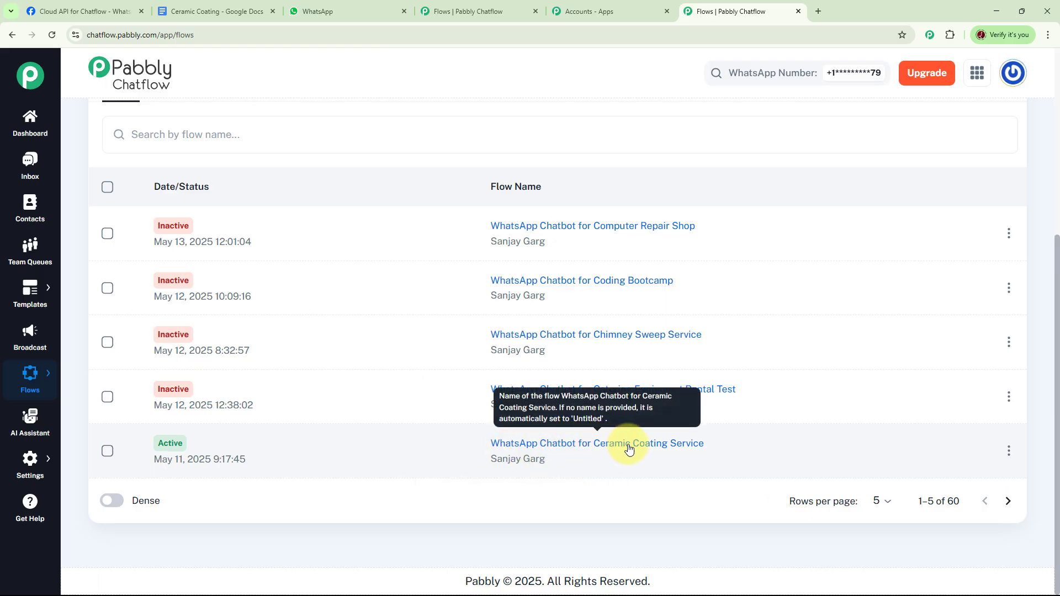
click(544, 449)
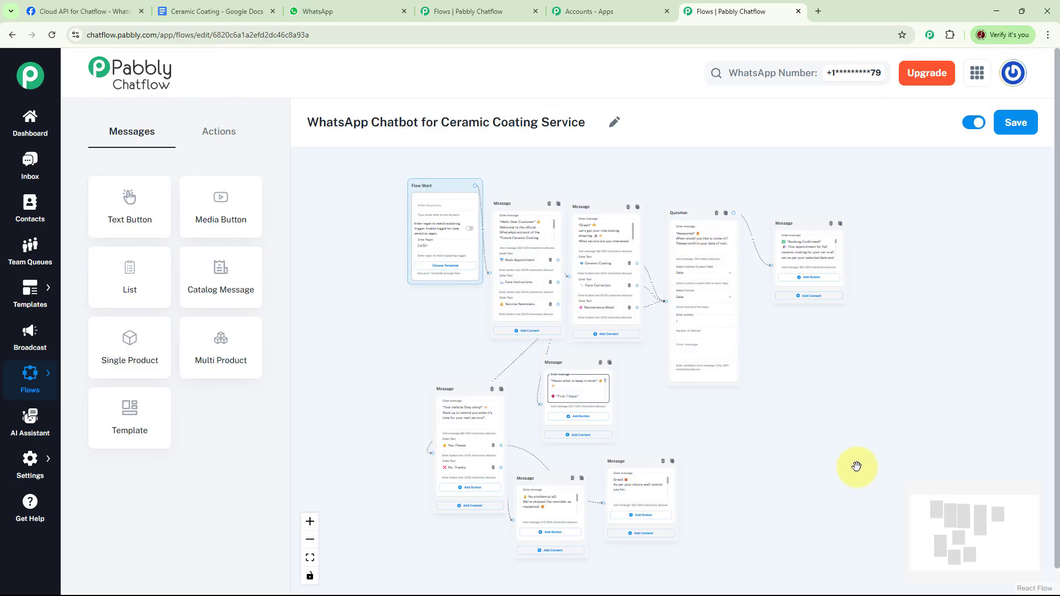
Step: Deactivate the "WhatsApp Chatbot for Ceramic Coating Service" flow and save it
drag(846, 432, 858, 429)
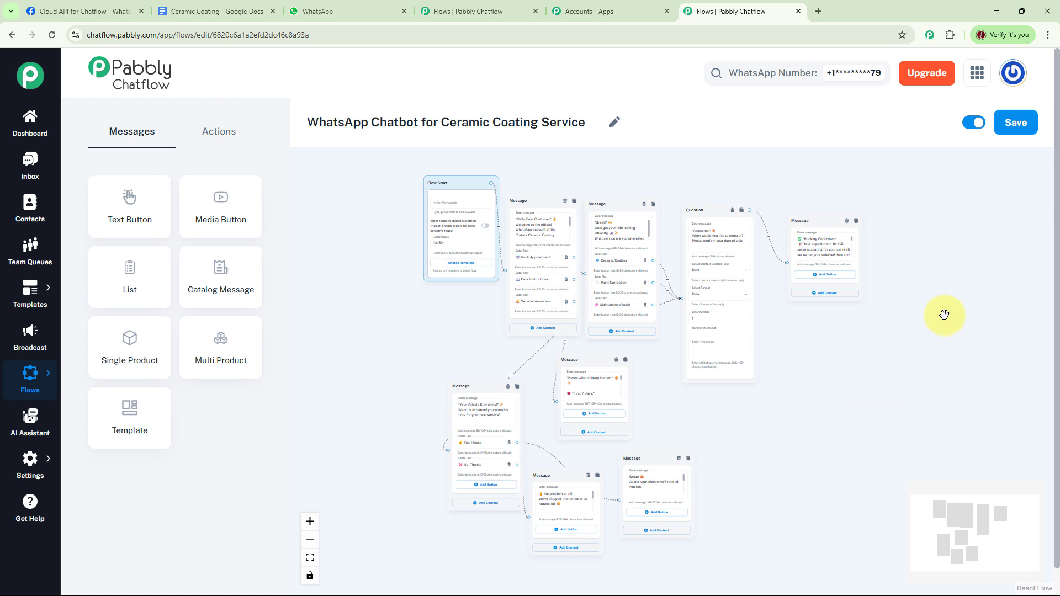
click(973, 122)
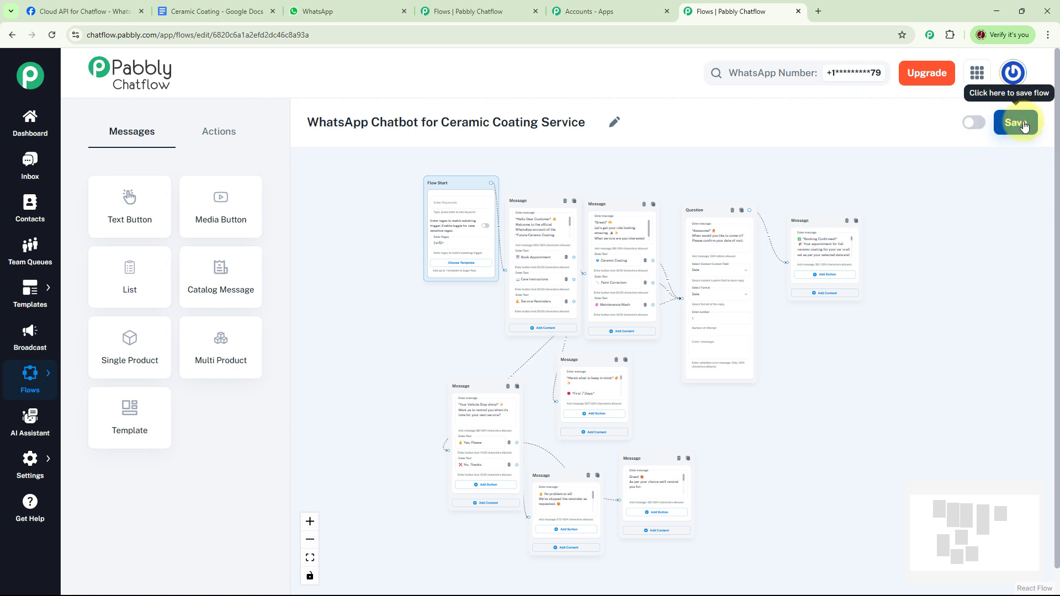
click(1020, 124)
Step: Add a new flow named "WhatsApp Chatbot for Ceramic Coating Service Test" and move its Flow Start block to the canvas's upper-left area
mouse_move(30, 377)
click(81, 369)
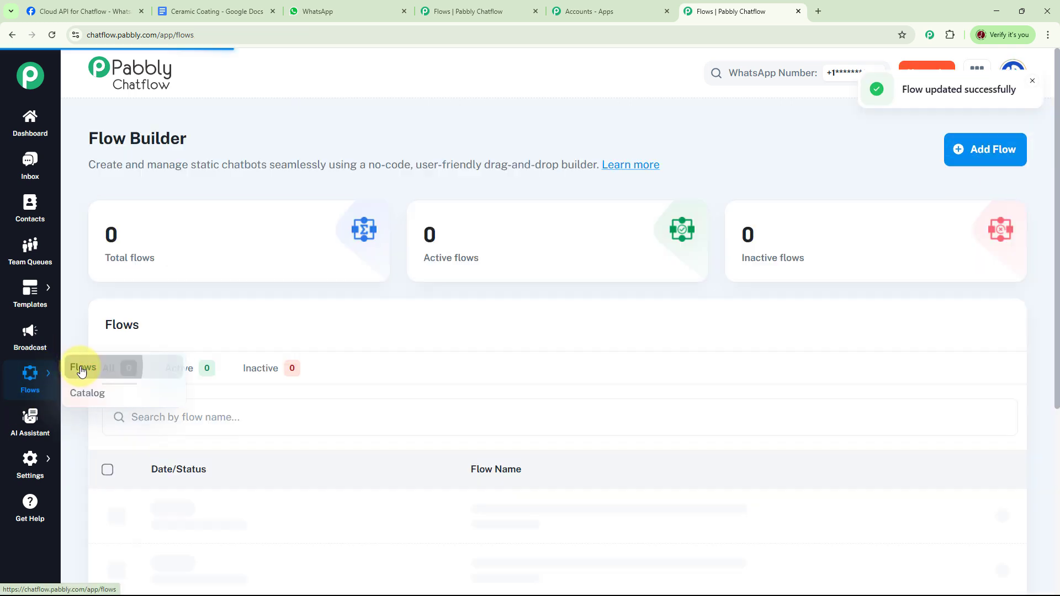
click(981, 151)
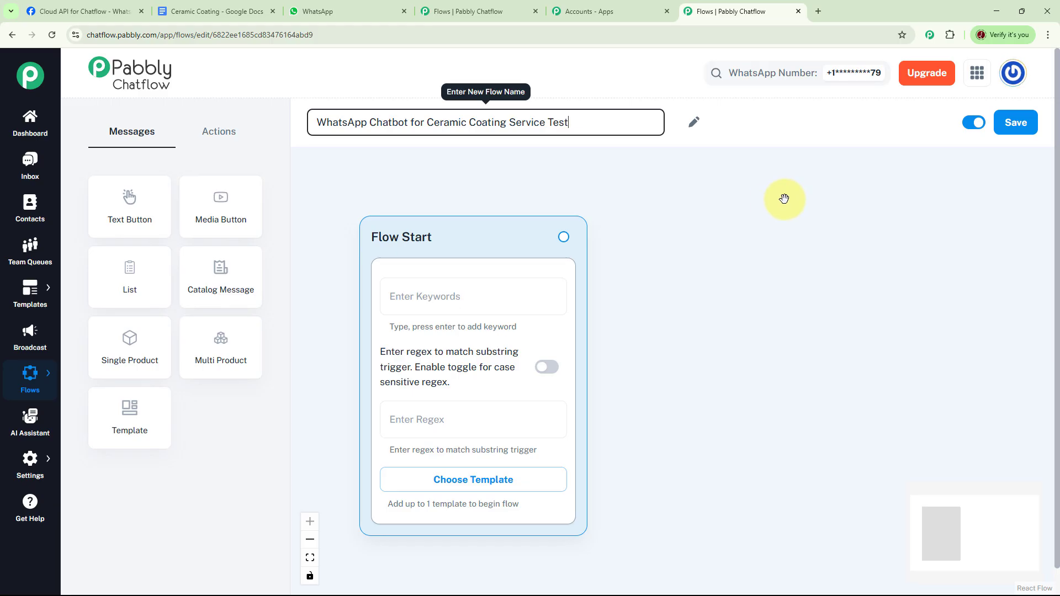
click(508, 238)
drag(507, 238, 473, 183)
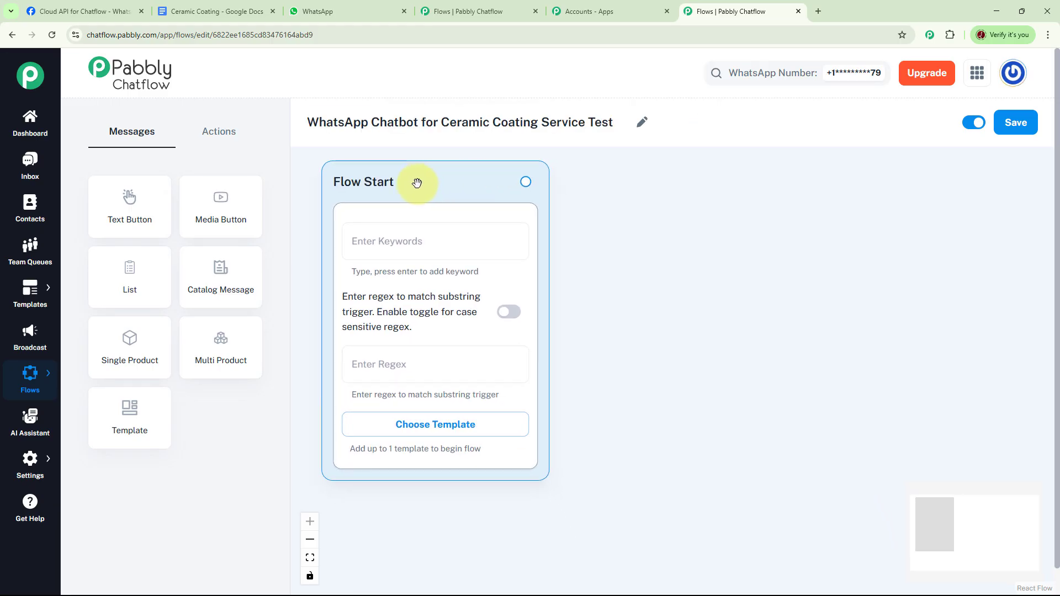
Step: Set the Flow Start trigger regex to [\s\S]+ and enable case-sensitive matching
click(421, 240)
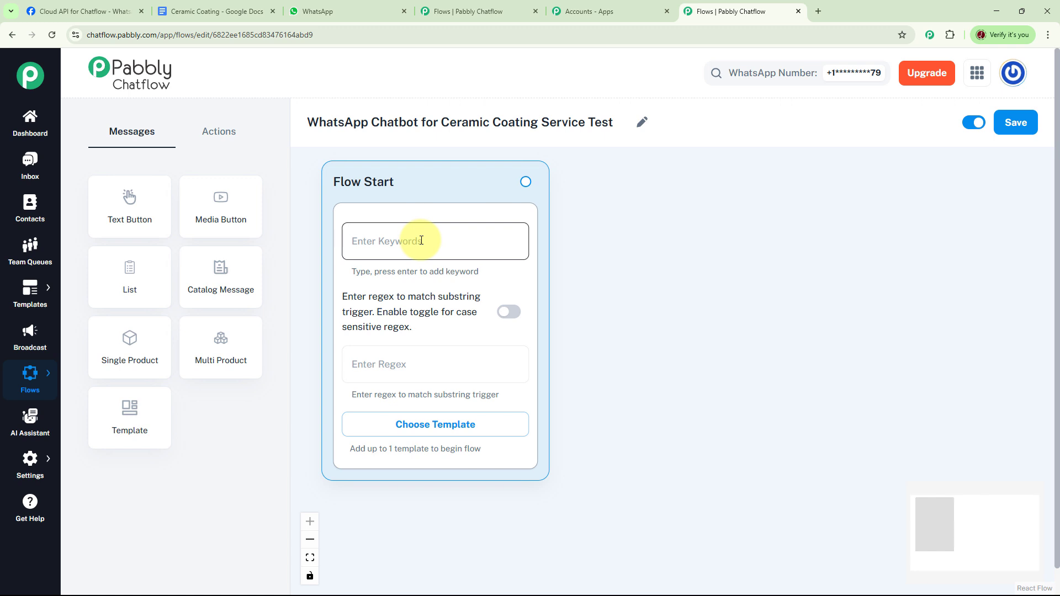
click(403, 314)
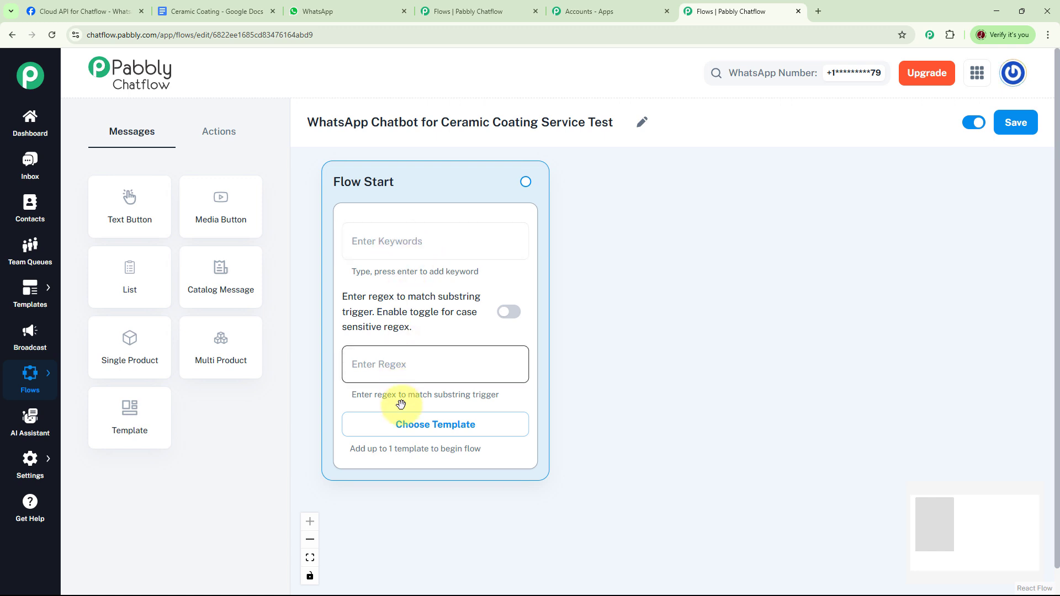
click(410, 242)
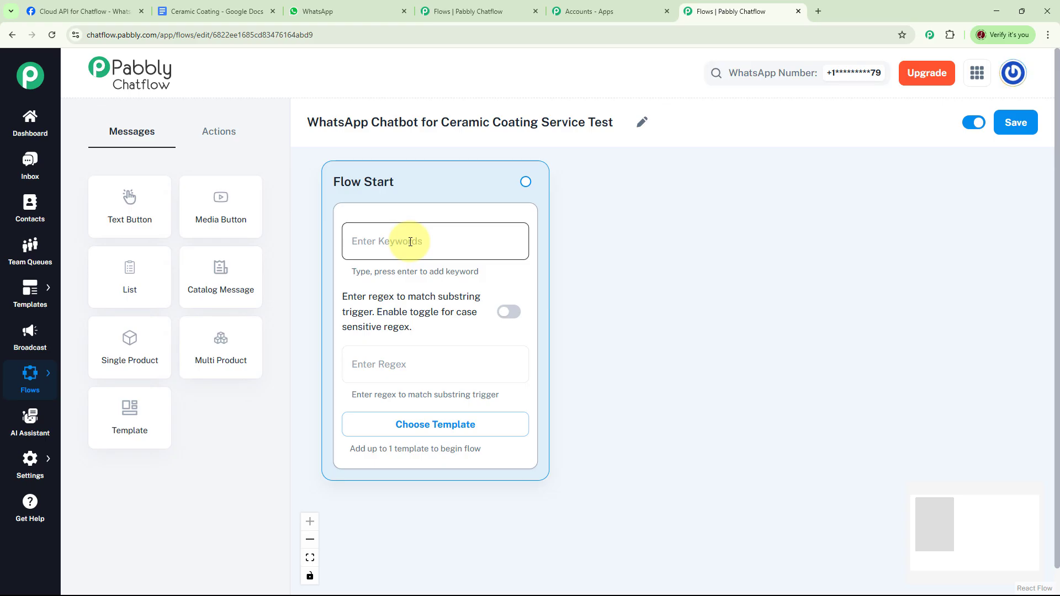
click(409, 368)
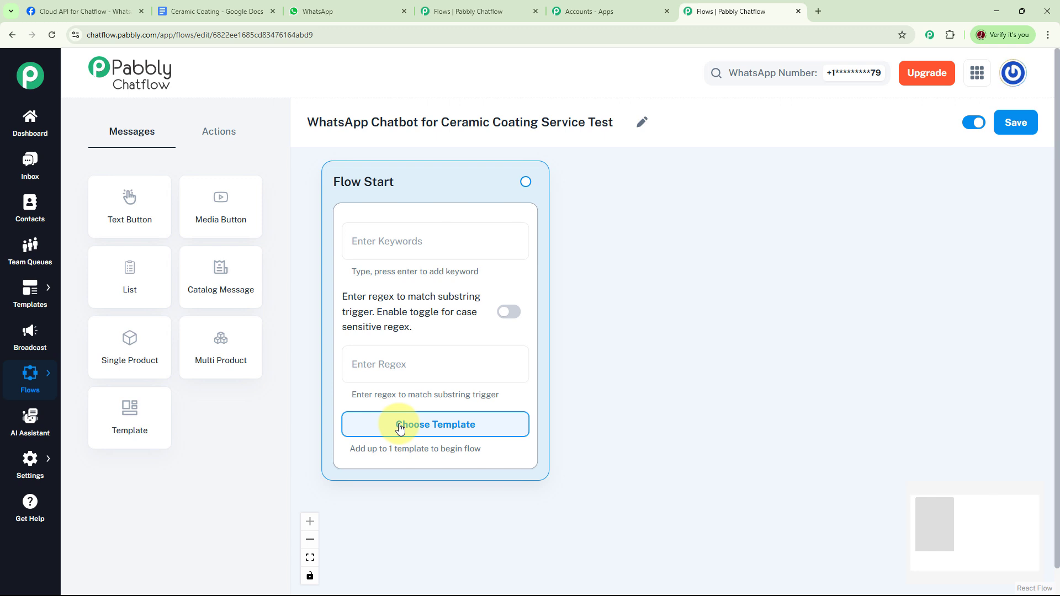
click(409, 364)
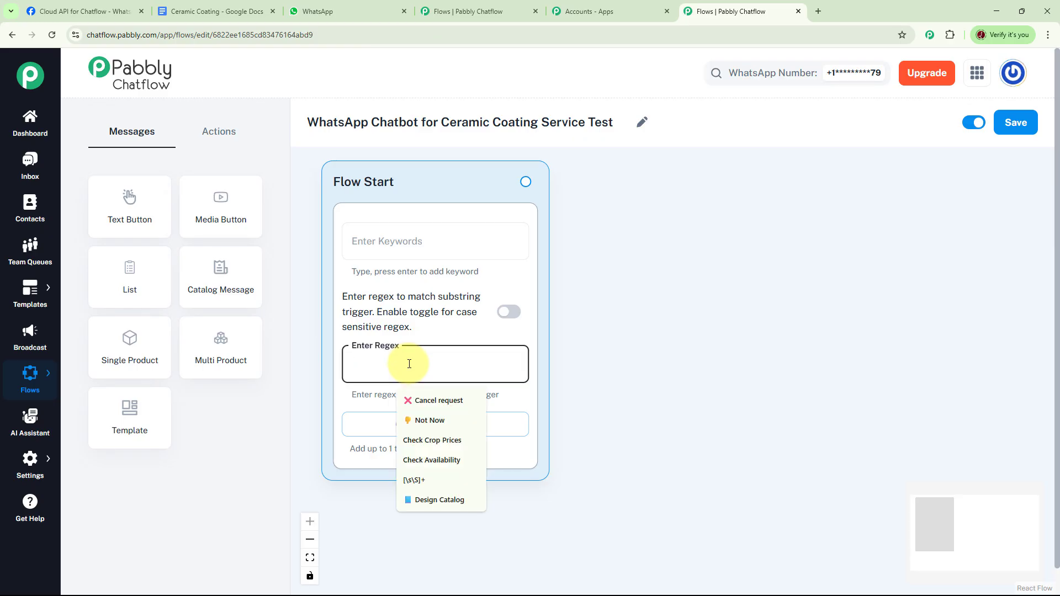
key(Down)
key(Down)
key(Down)
key(Down)
key(Down)
key(Return)
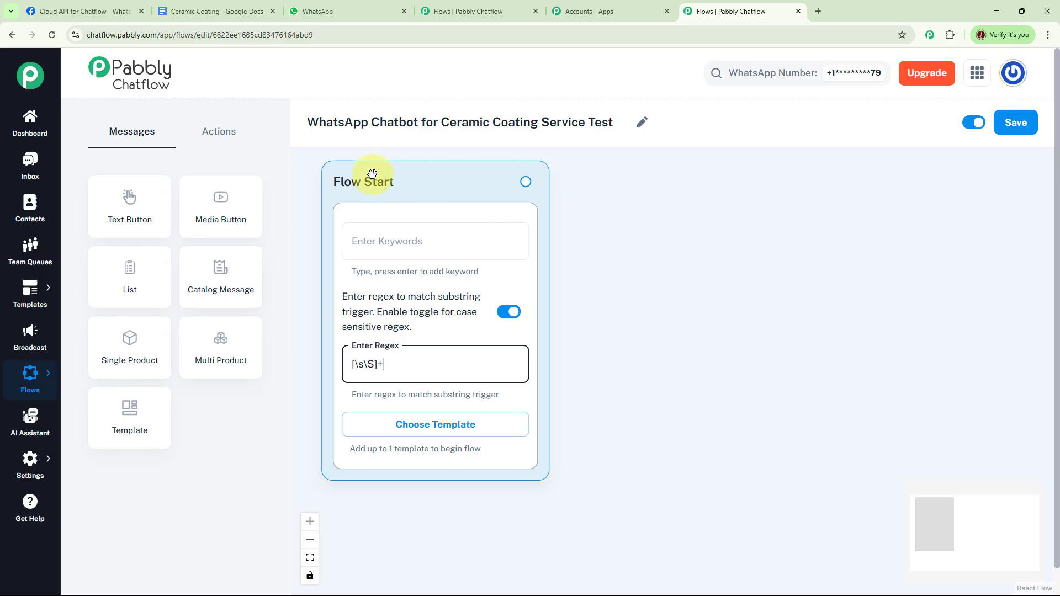
Step: Attach a Text + Button message to Flow Start with the welcome text running from "*Hello Dear Customer*" to "What would you like to do today?"
click(526, 181)
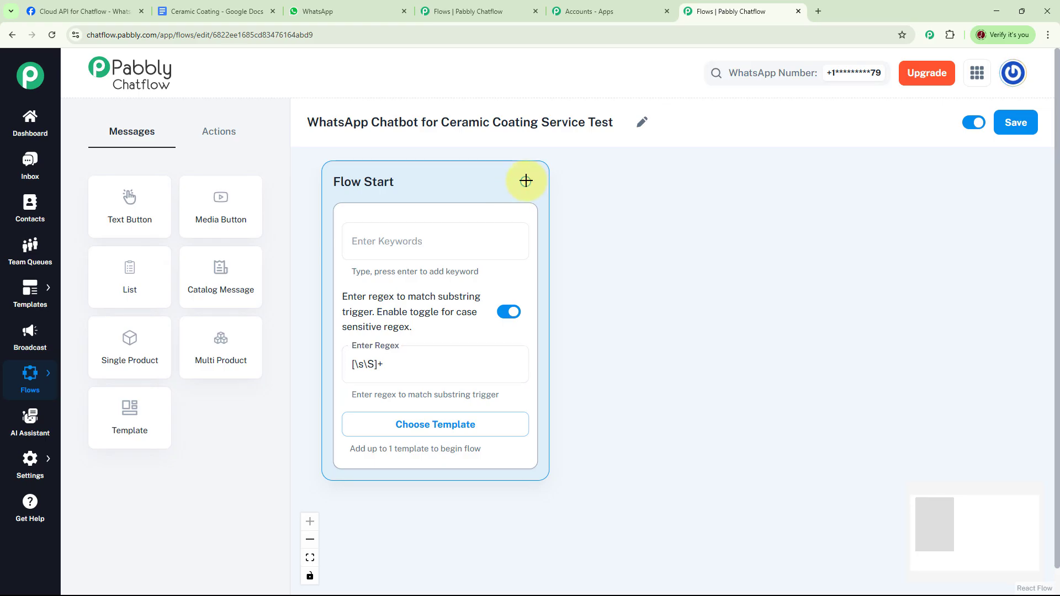
drag(526, 181, 630, 187)
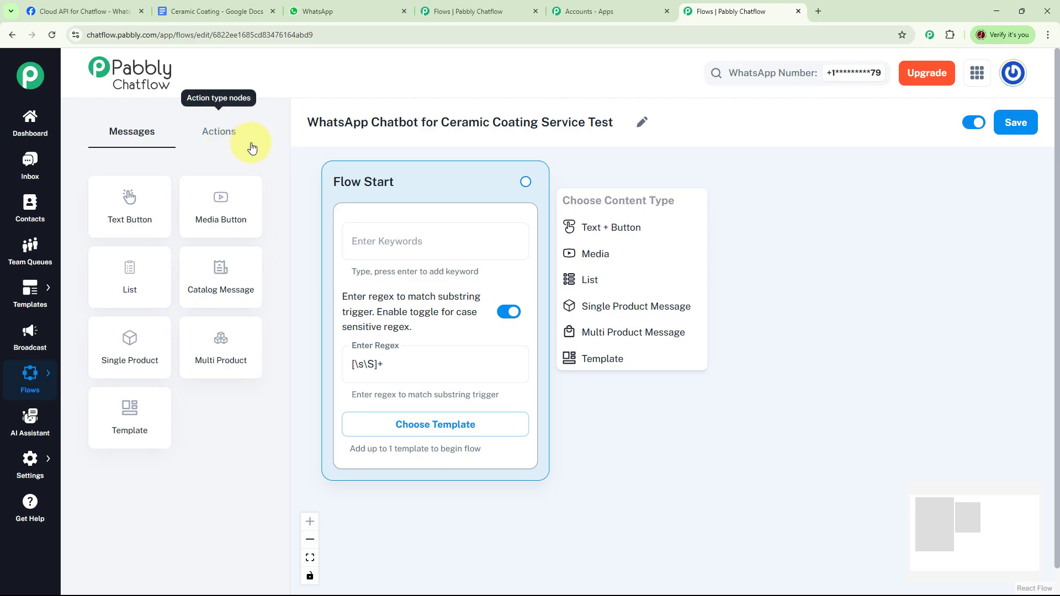
click(226, 137)
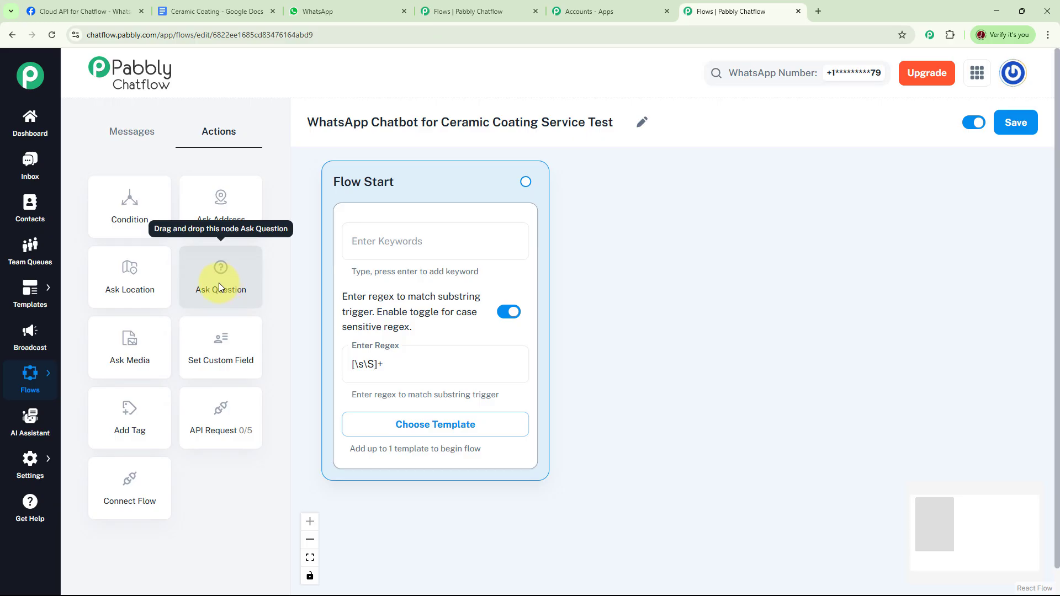
drag(527, 182, 678, 191)
click(634, 232)
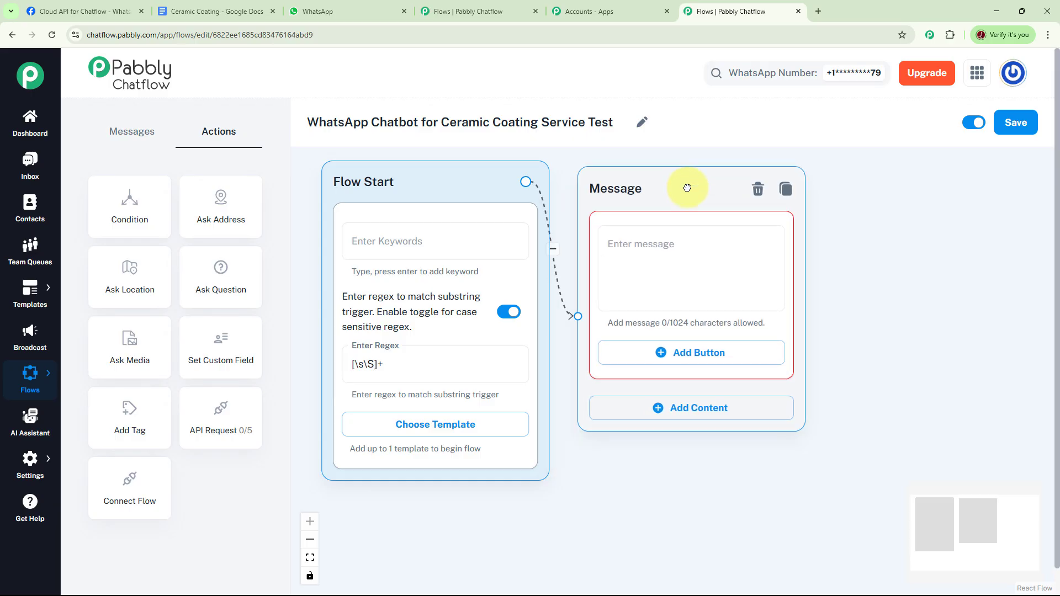
click(638, 245)
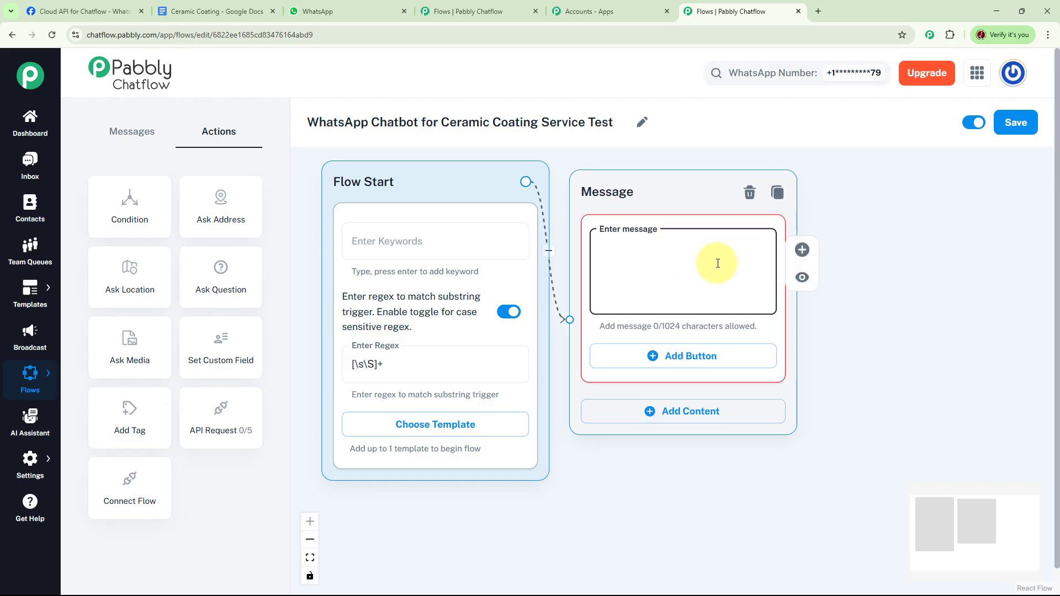
key(ctrl+v)
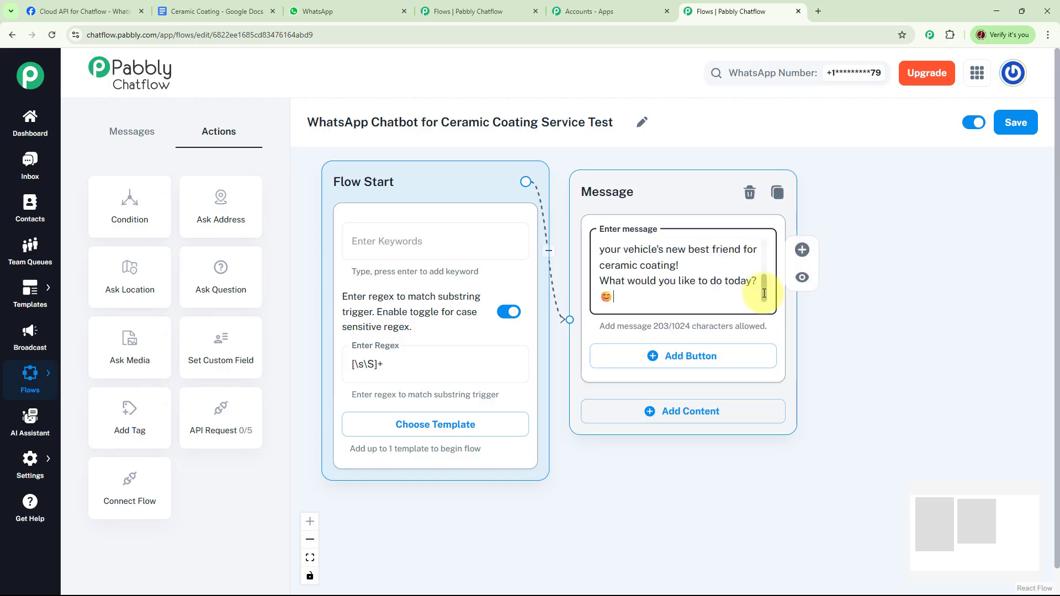
scroll(769, 274, up, 3)
drag(768, 275, 765, 240)
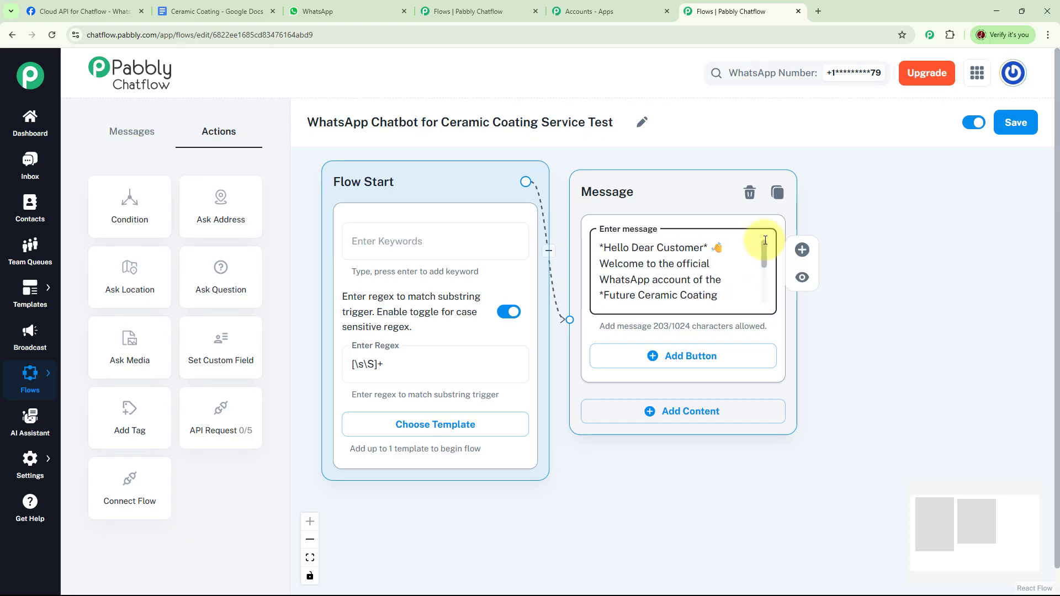
drag(766, 244, 767, 299)
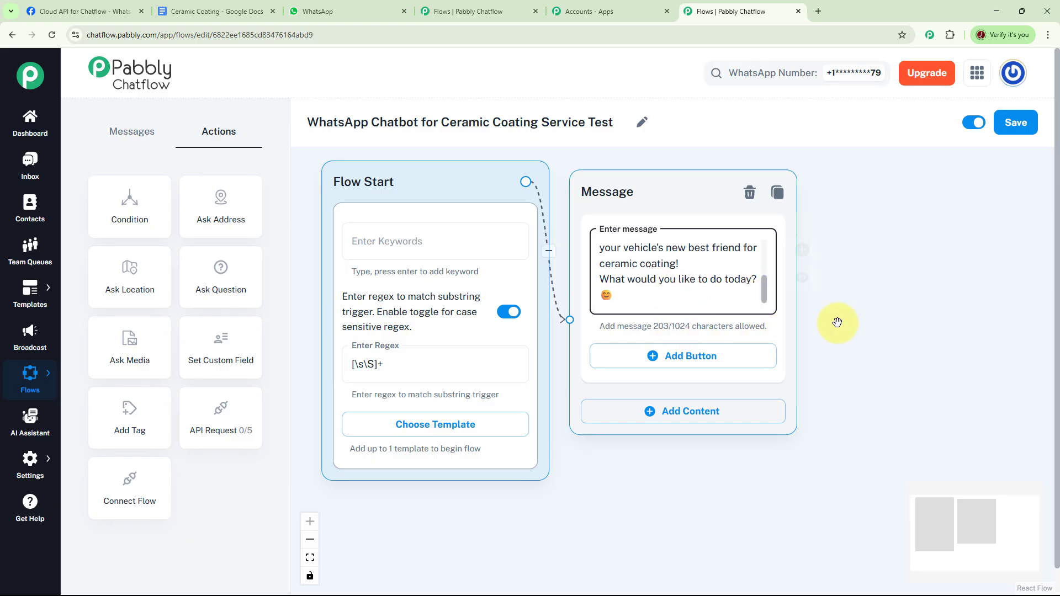
Step: Add the buttons "Book Appointment", "Care Instructions" and "Service Reminders", each with its emoji, to the welcome message
drag(773, 320, 674, 282)
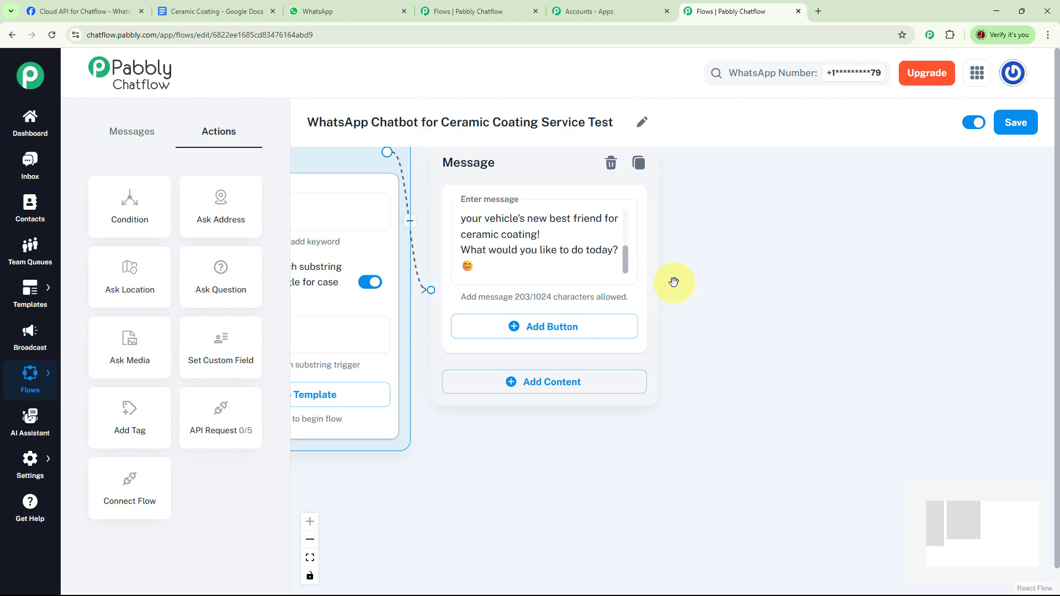
click(516, 327)
click(509, 396)
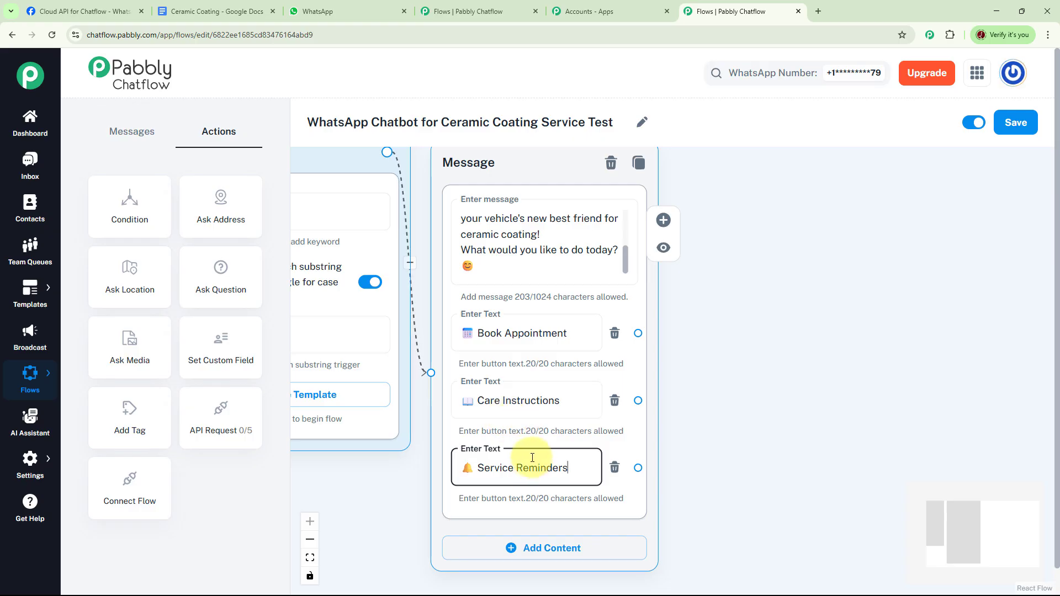
Step: Attach a Text + Button message to Book Appointment reading "*Great!* Let's get your ride looking amazing. What service are you interested in?" with its emojis
drag(722, 350, 661, 336)
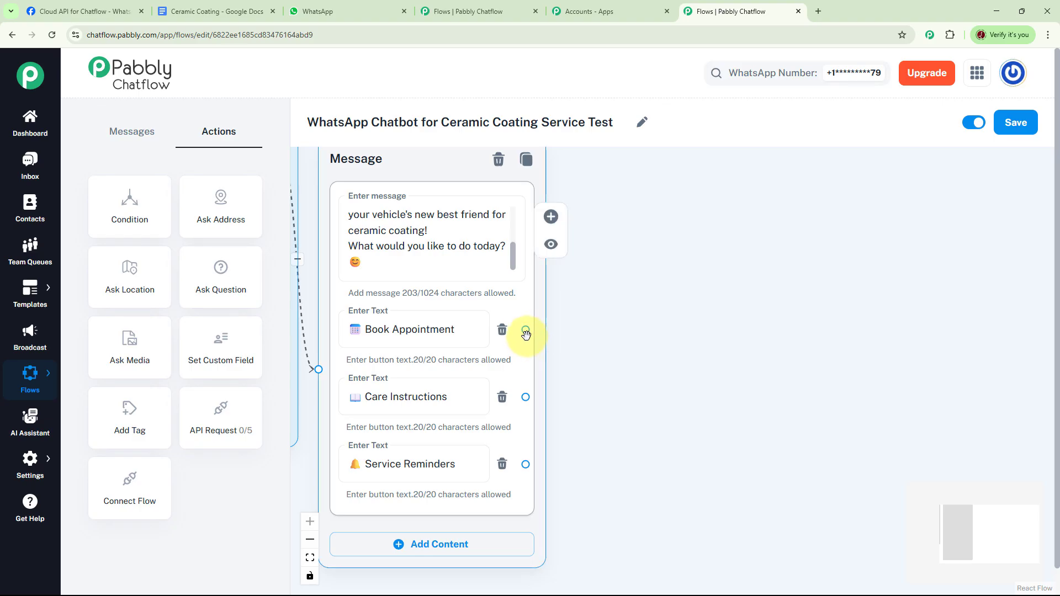
drag(525, 330, 610, 193)
click(649, 232)
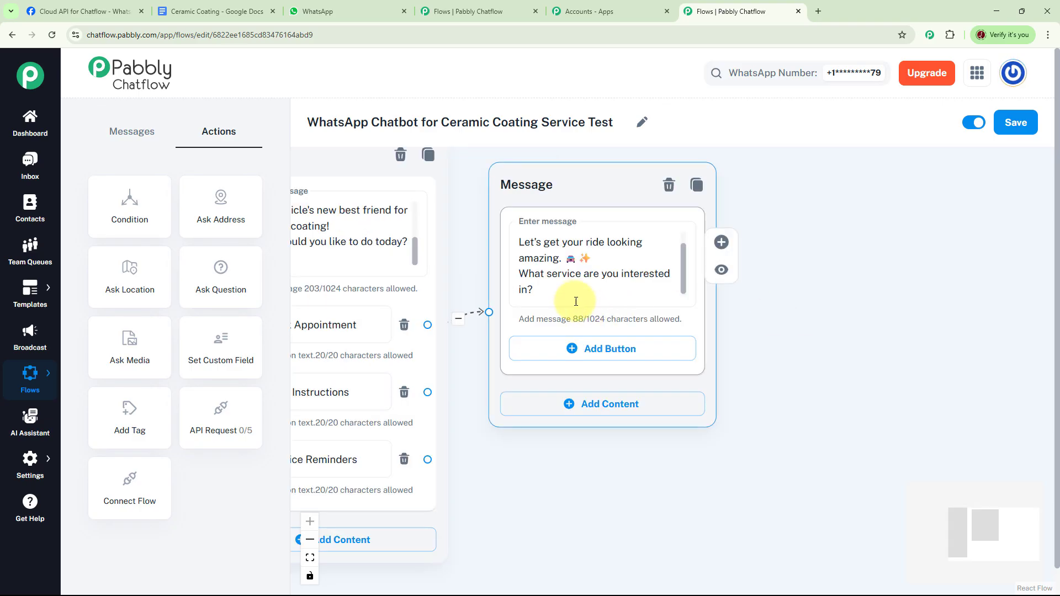
scroll(687, 265, up, 1)
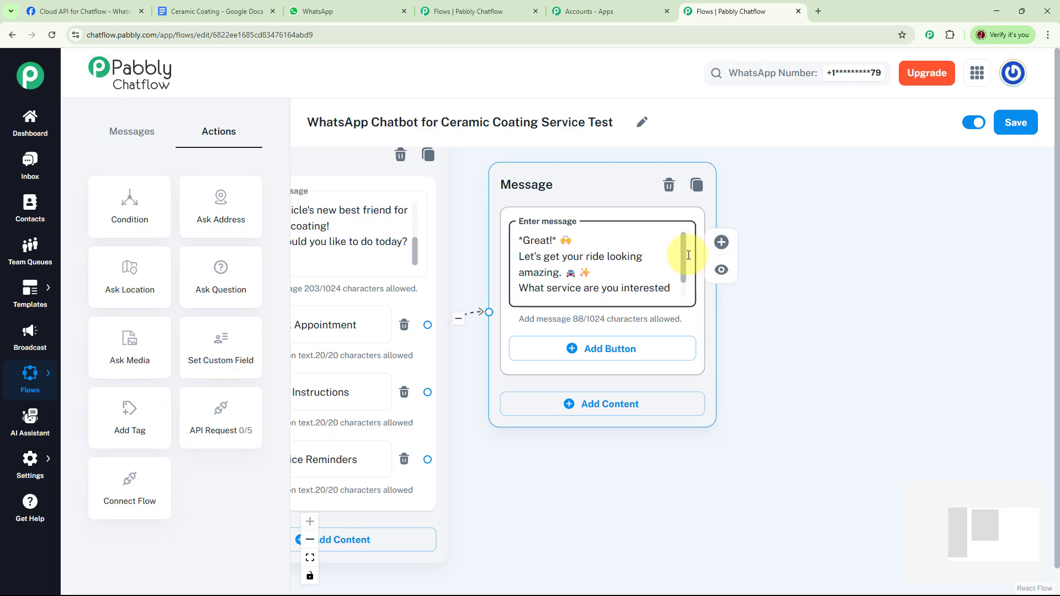
scroll(690, 287, down, 1)
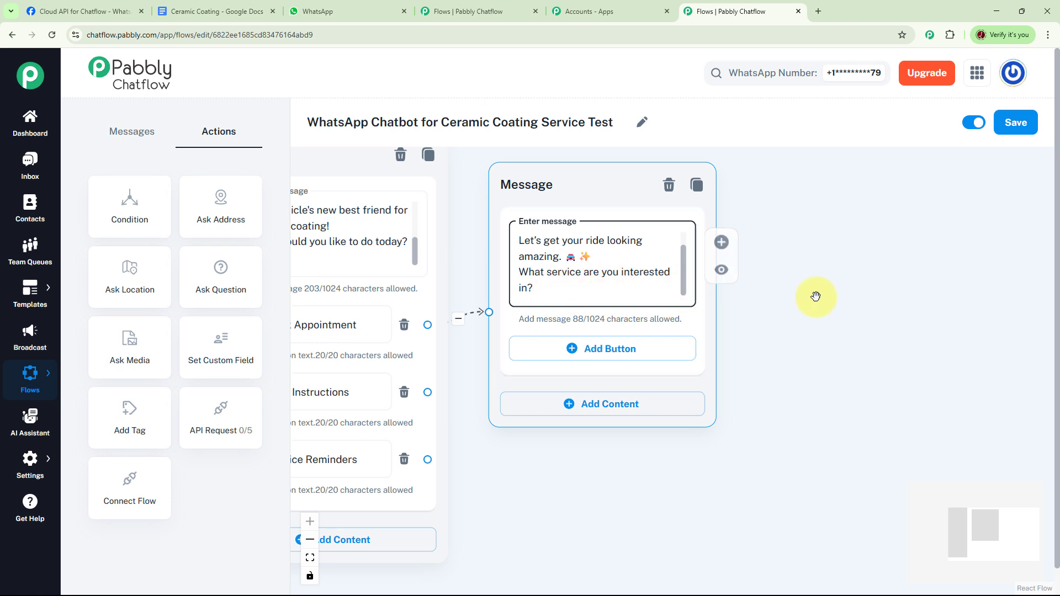
Step: Add the buttons "Ceramic Coating", "Paint Correction" and "Maintenance Wash", each with its emoji, to the service selection message
drag(817, 300, 840, 280)
click(615, 327)
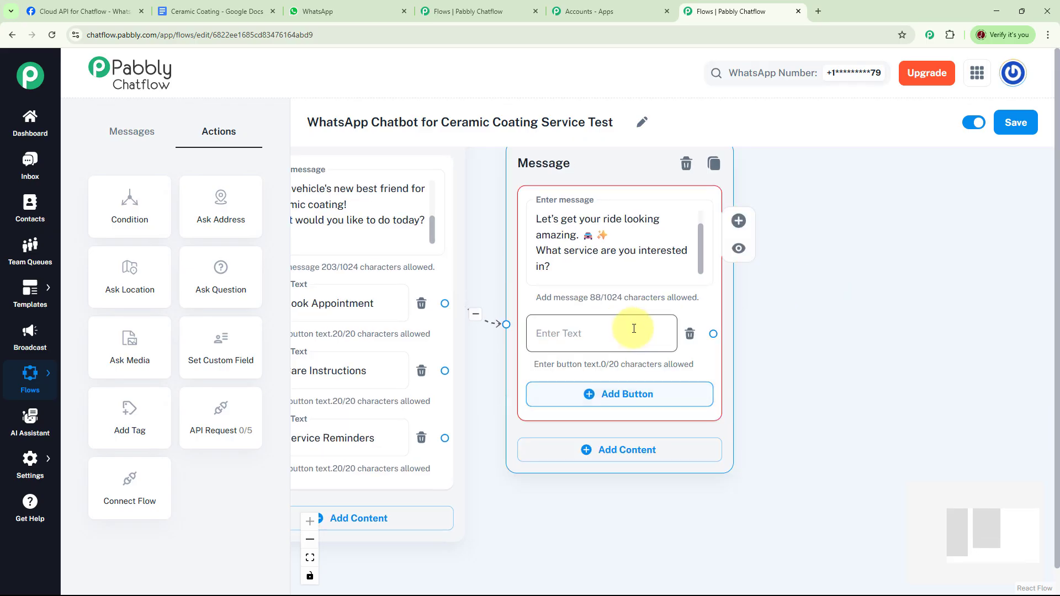
click(611, 390)
click(588, 462)
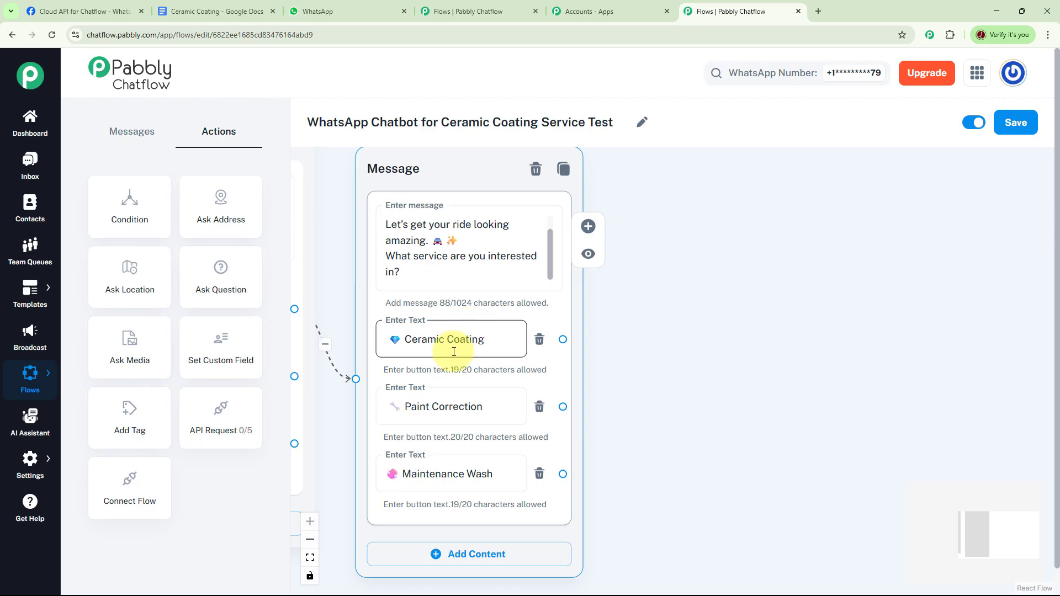
click(449, 423)
click(468, 475)
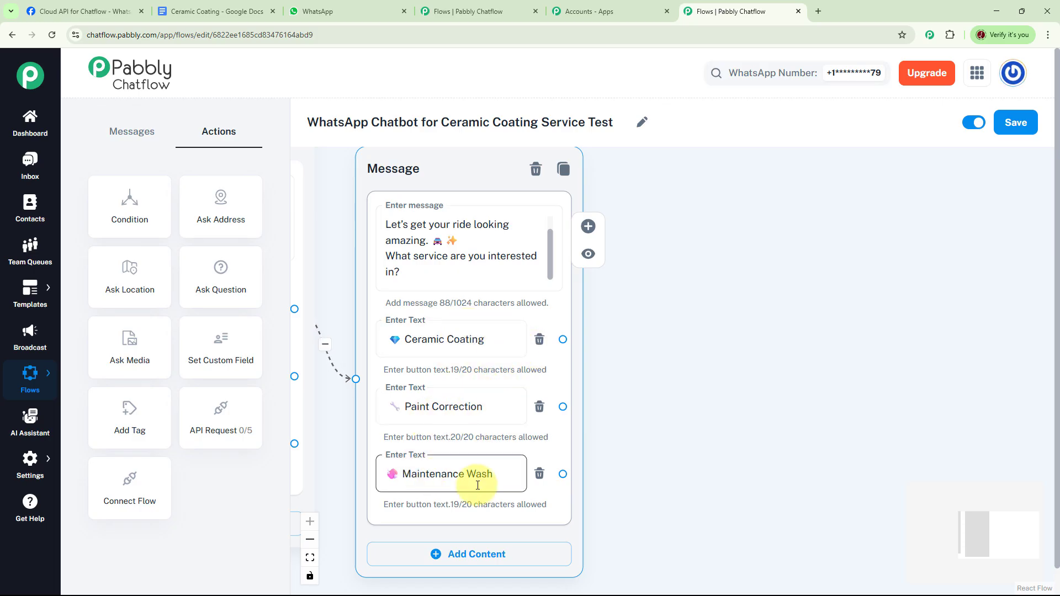
click(668, 364)
Step: Add an Ask Question node and place it beside the service selection message
drag(665, 359, 618, 348)
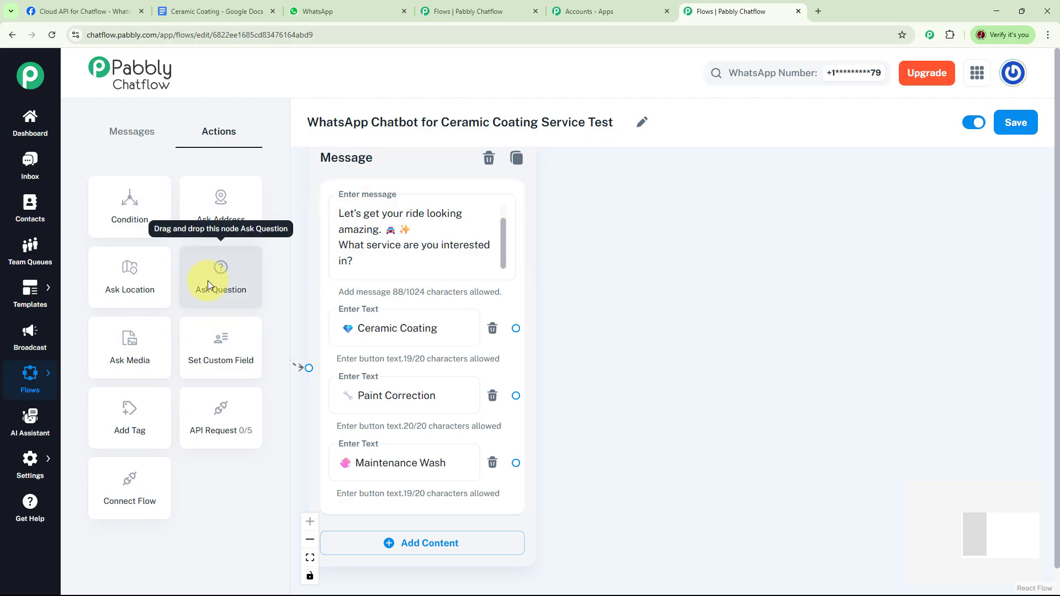
drag(208, 281, 669, 239)
drag(750, 190, 703, 202)
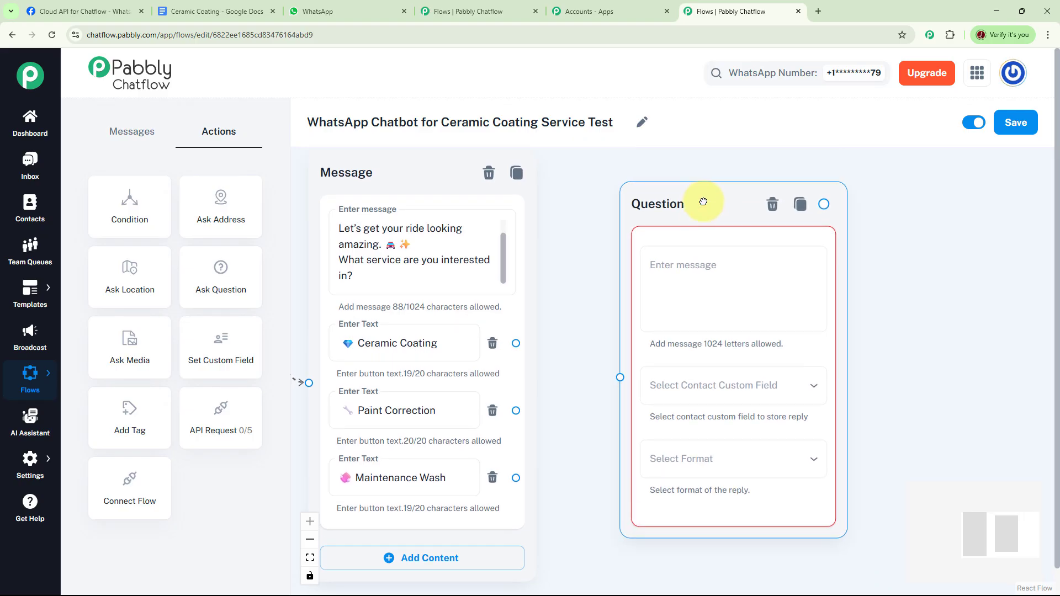
Step: Connect the Ceramic Coating, Paint Correction and Maintenance Wash buttons to the Question node
click(577, 359)
click(521, 358)
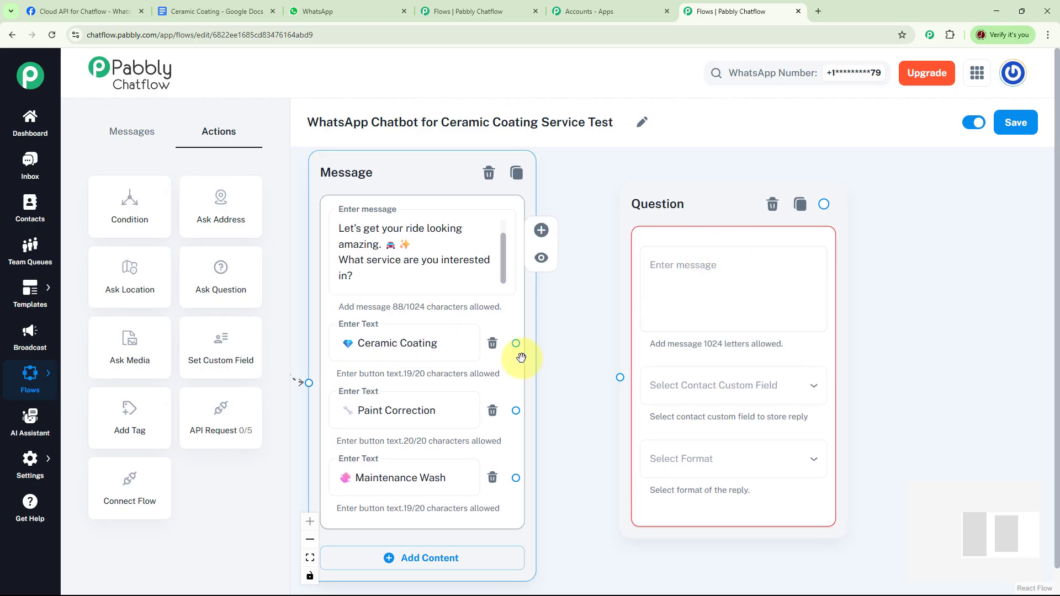
drag(516, 343, 618, 379)
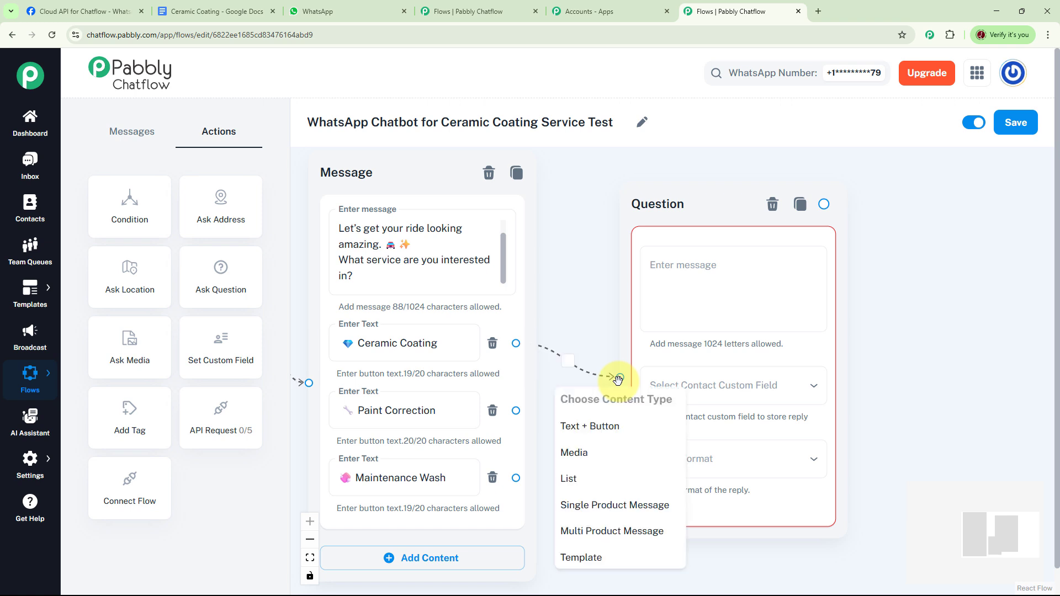
click(462, 355)
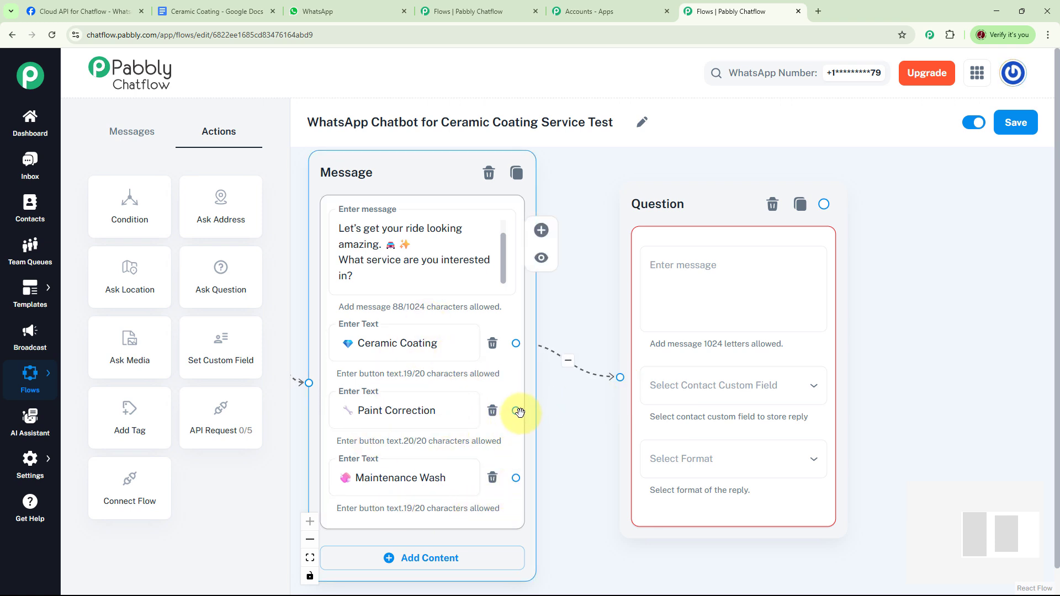
mouse_move(513, 413)
mouse_down()
mouse_move(571, 403)
mouse_move(613, 376)
mouse_move(608, 391)
mouse_up()
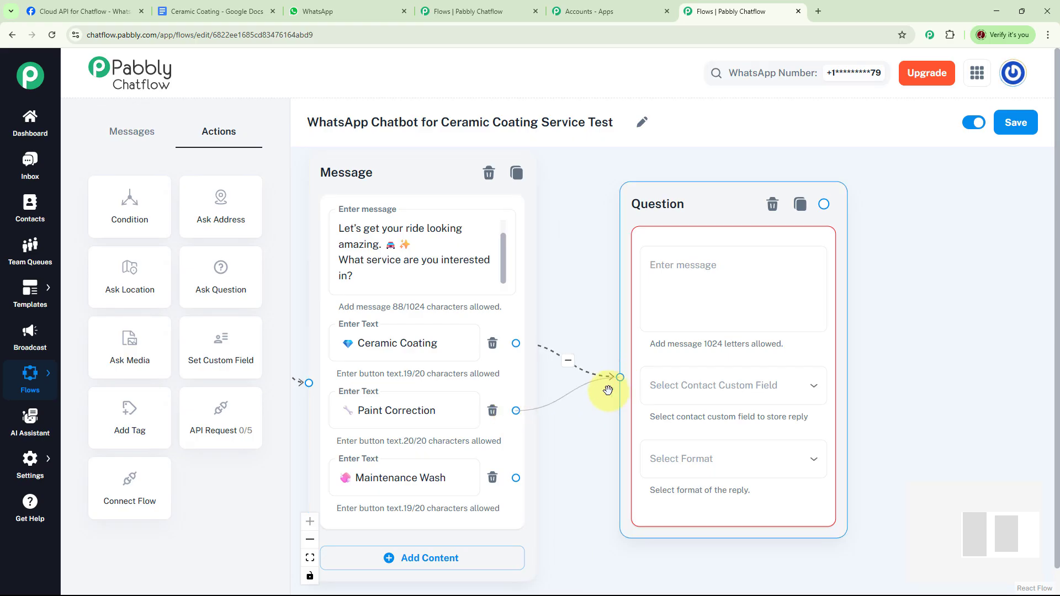
drag(516, 478, 620, 377)
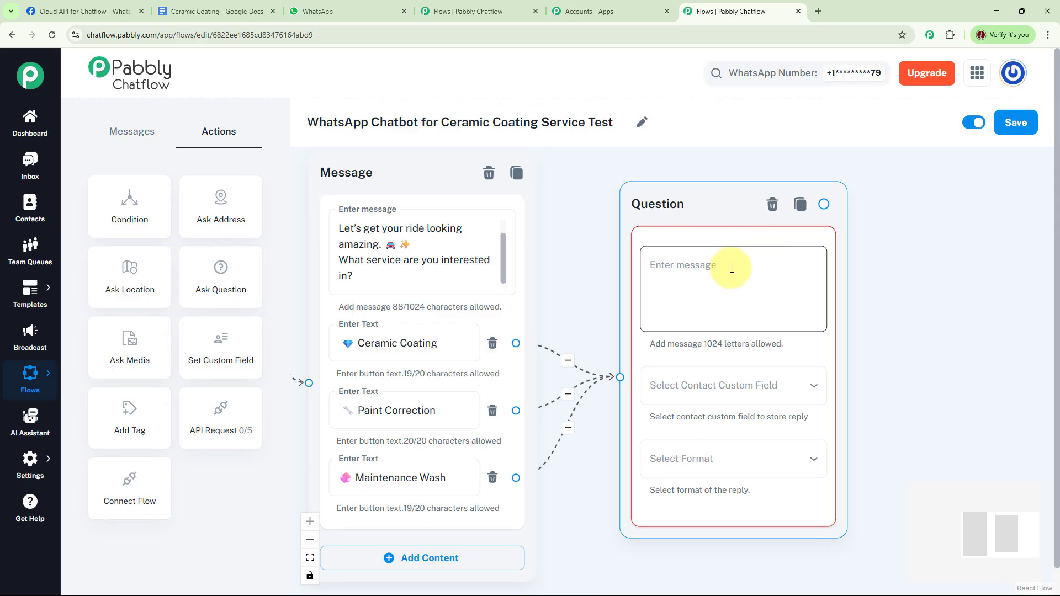
Step: Set the question's message to "*Awesome!* 🔥 When would you like to come in? Please confirm your date of visit:"
click(701, 270)
text(*Awesome!* 🔥 When would you like to come in? Please confirm your date of visit:)
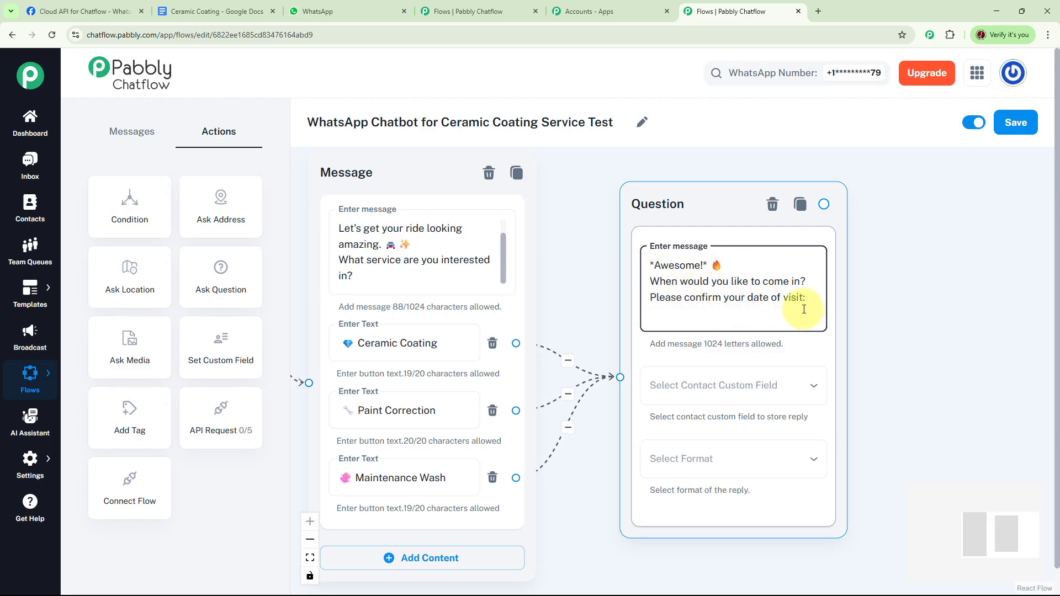
Step: Store the question's reply in the Date contact custom field and set the reply format to Date
drag(879, 303, 812, 308)
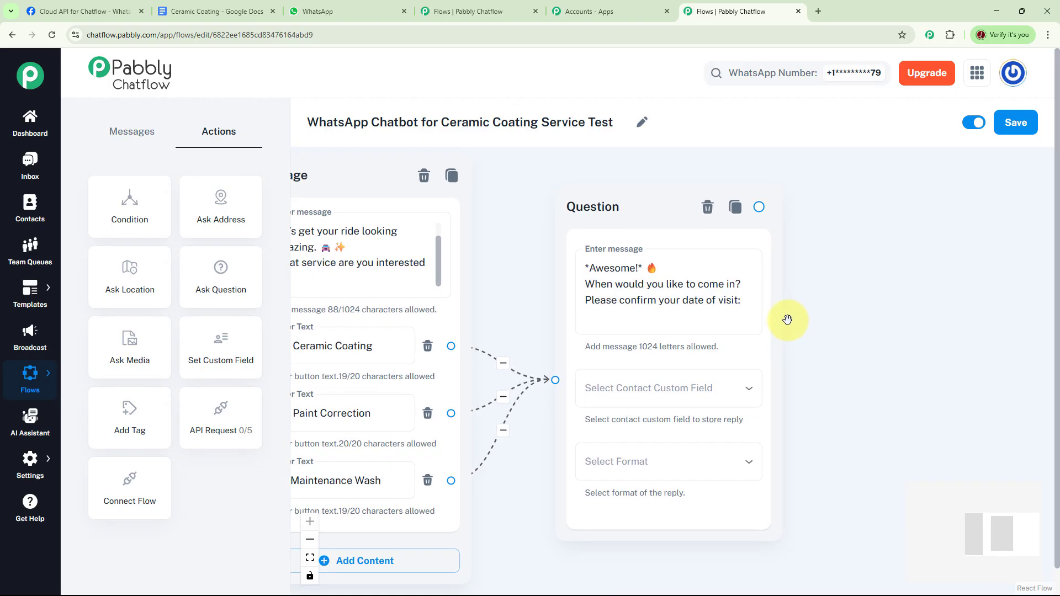
click(712, 388)
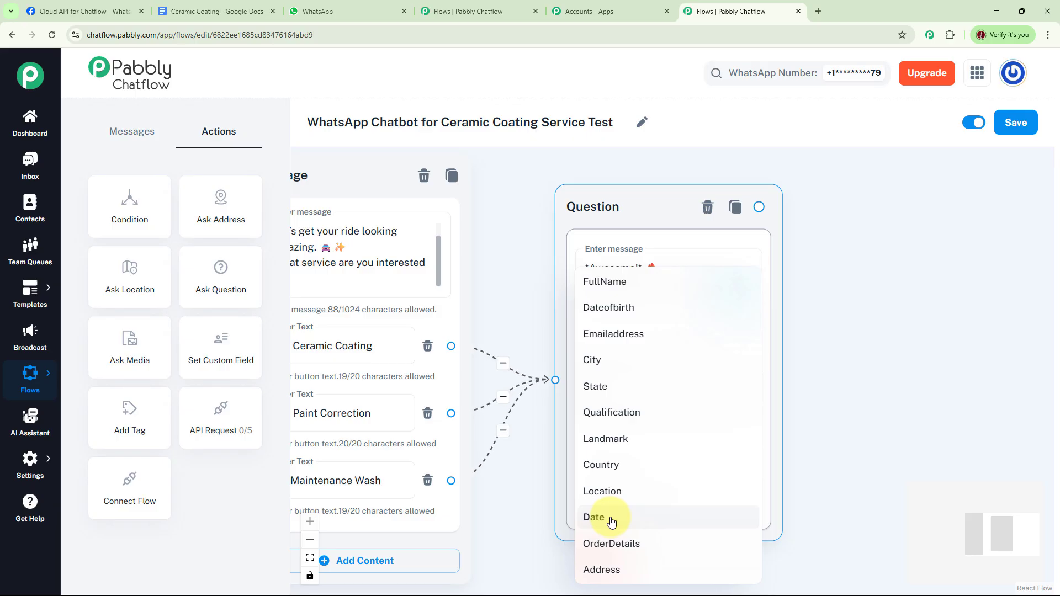
click(606, 522)
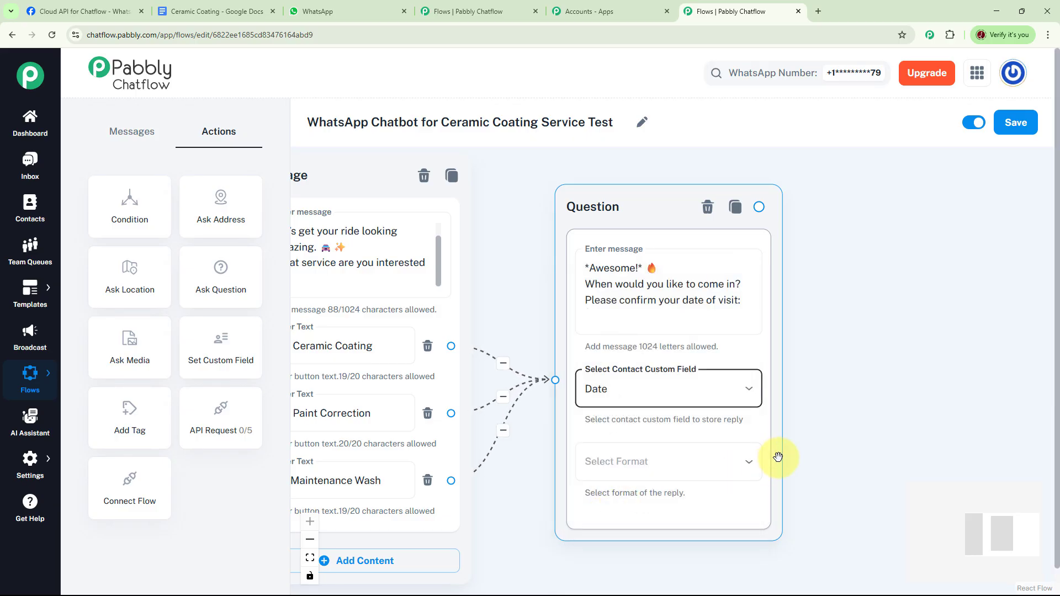
click(750, 470)
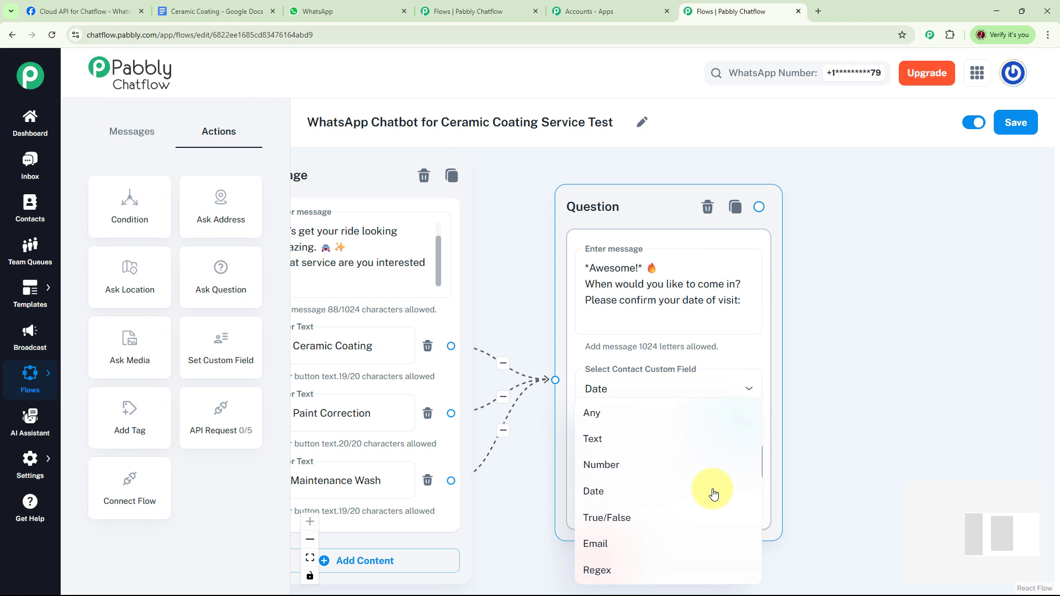
click(606, 494)
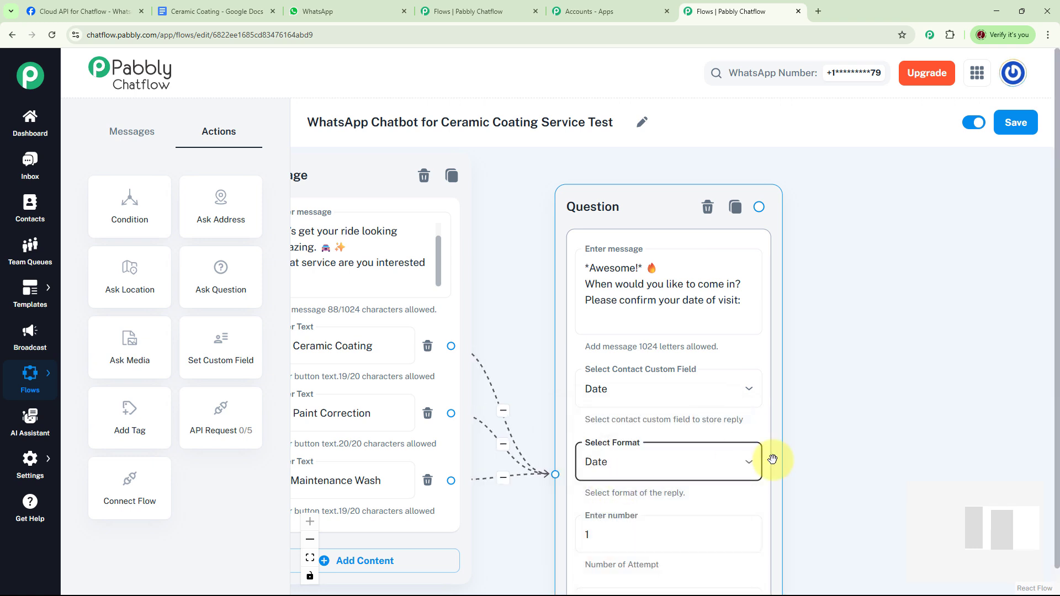
Step: Set the date question's number of attempts to 3
click(614, 538)
key(BackSpace)
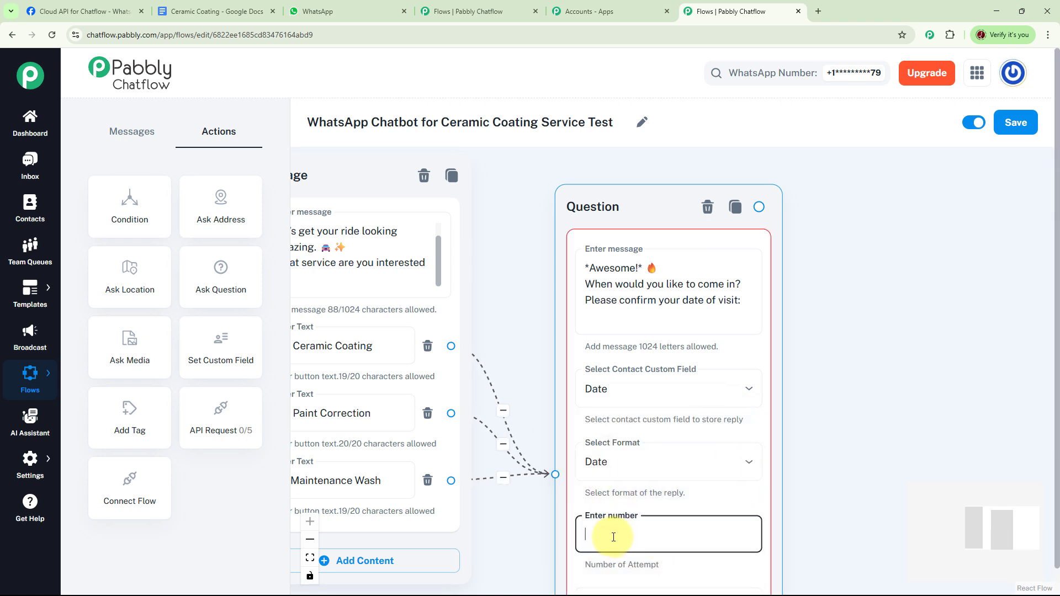
text(3)
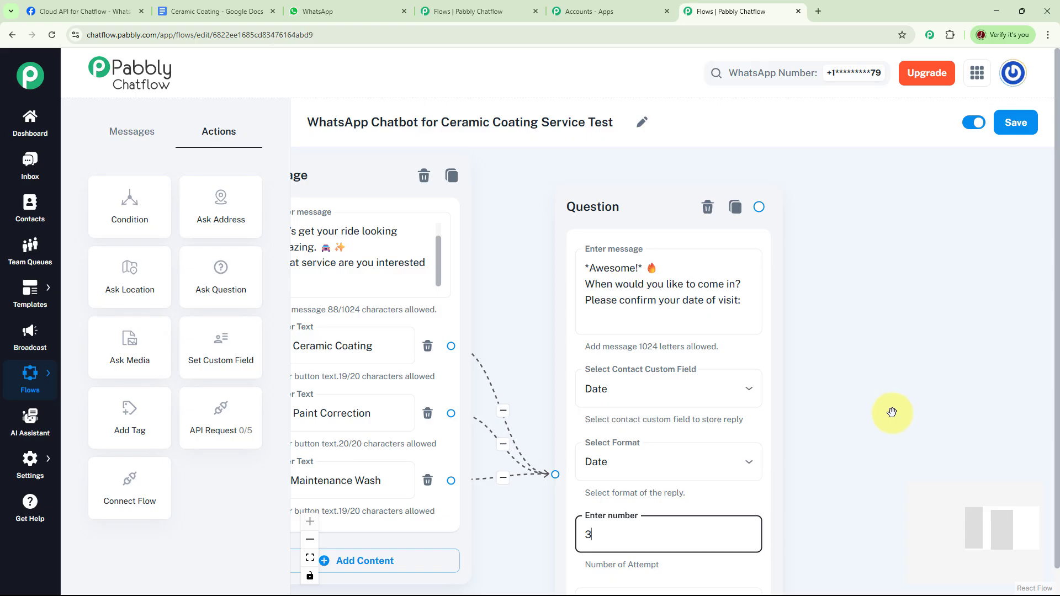
drag(870, 408, 859, 396)
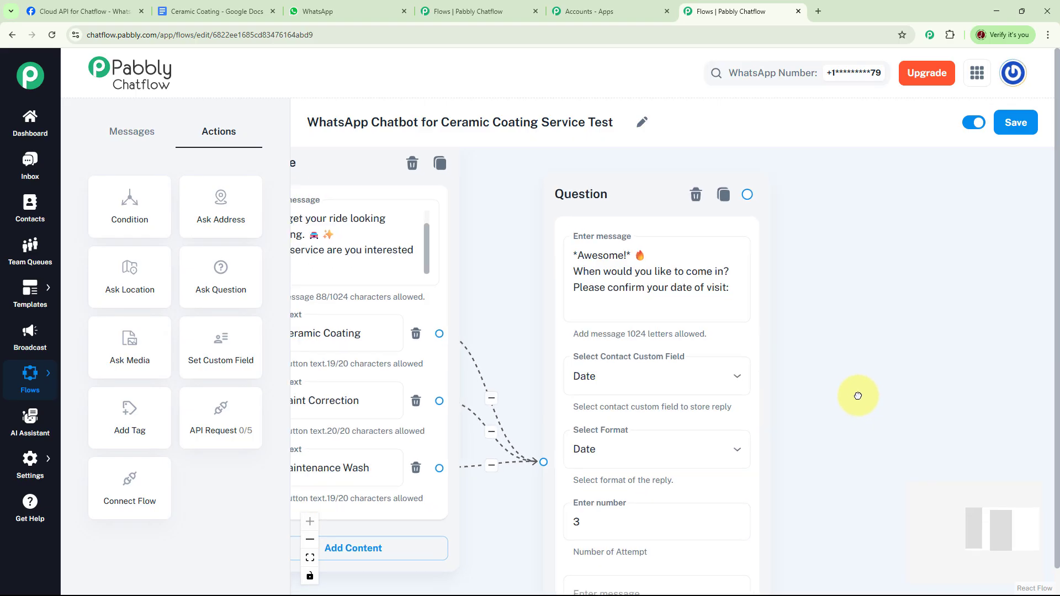
click(738, 376)
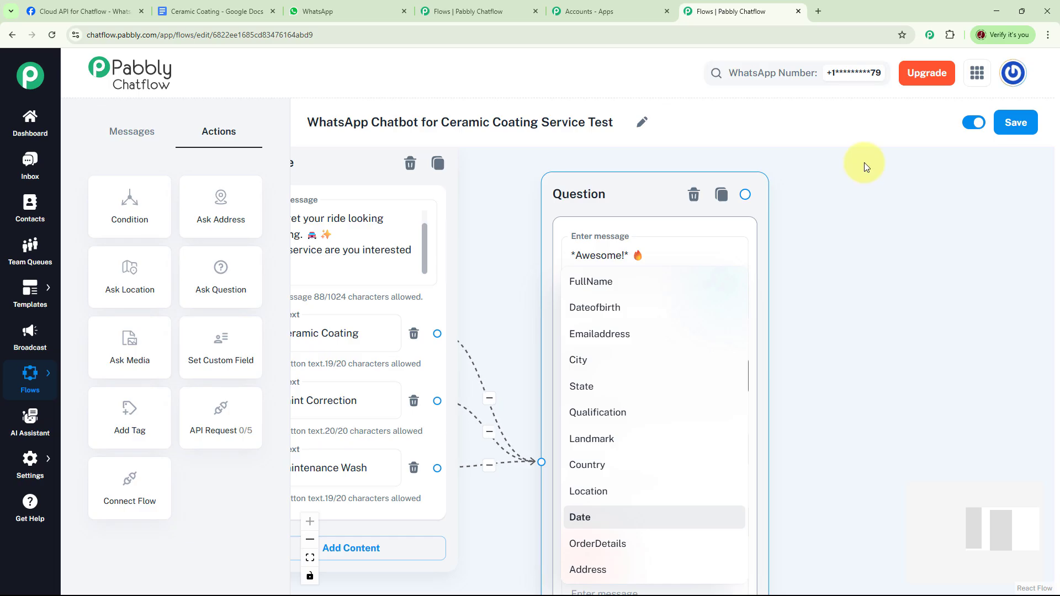
click(850, 338)
Step: Connect the question to a new Text + Button message with the booking confirmation text beginning "✅ *Booking Confirmed!*" and check the full text
drag(905, 295, 730, 293)
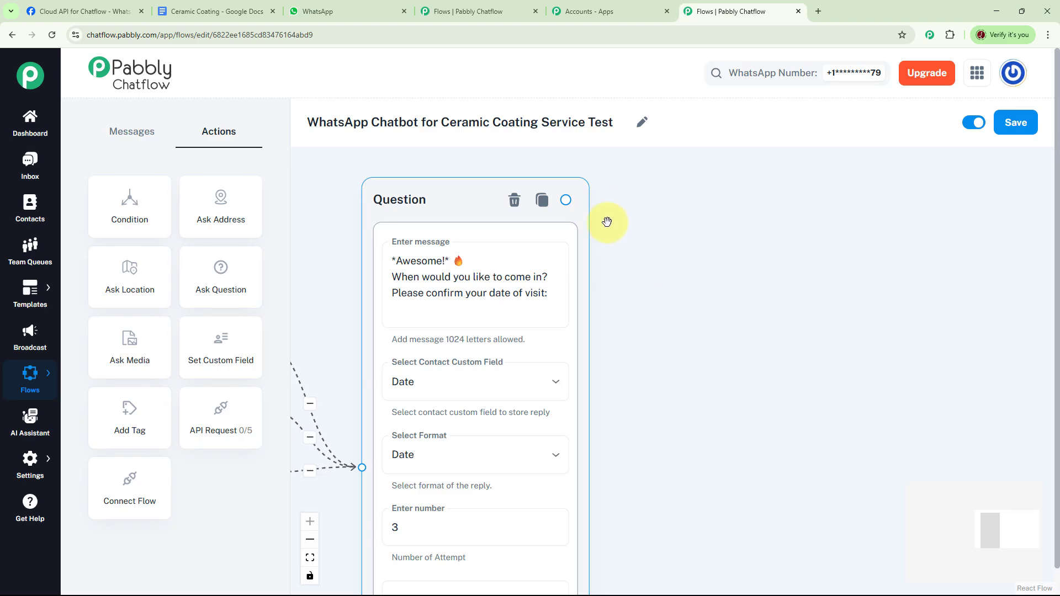
drag(629, 206, 745, 235)
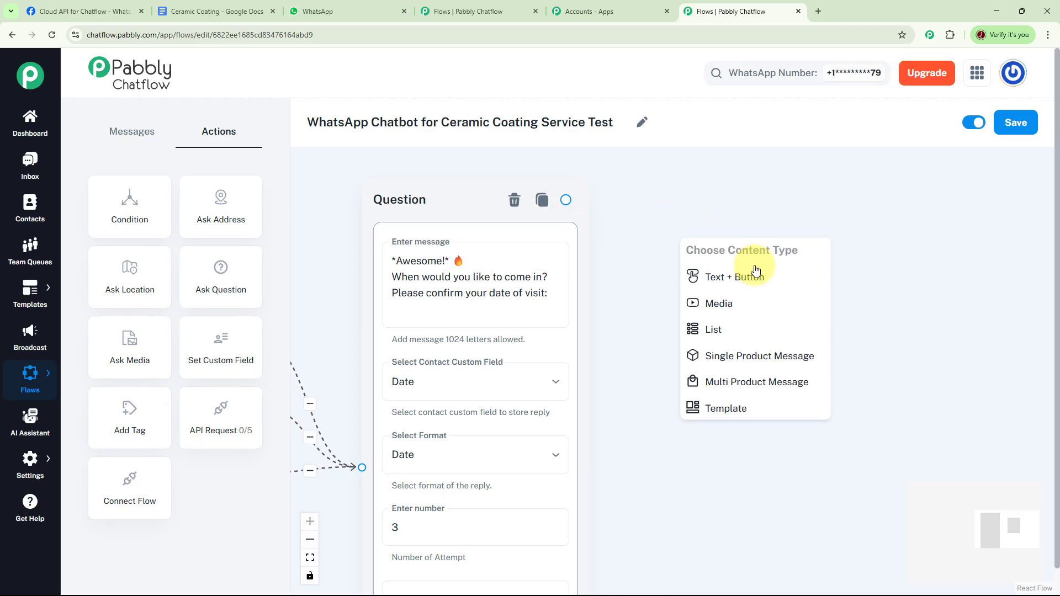
click(748, 277)
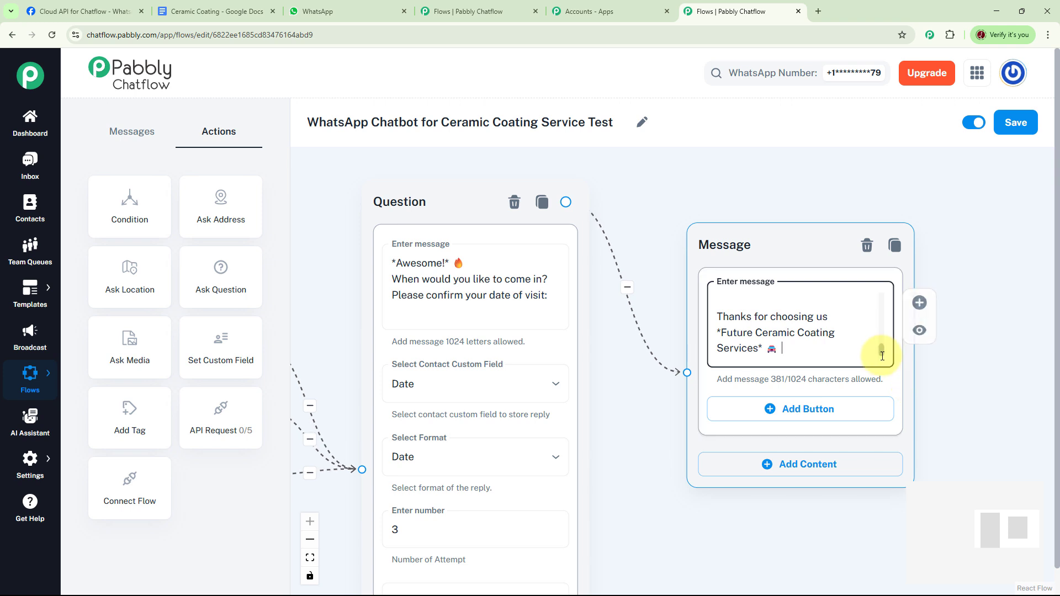
drag(882, 352, 882, 298)
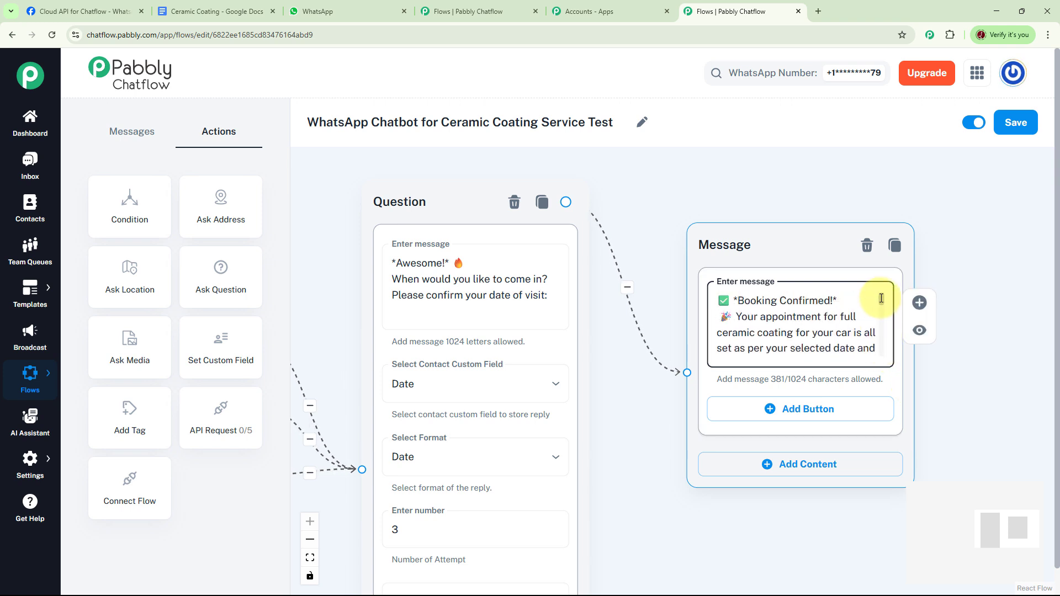
drag(882, 299, 882, 305)
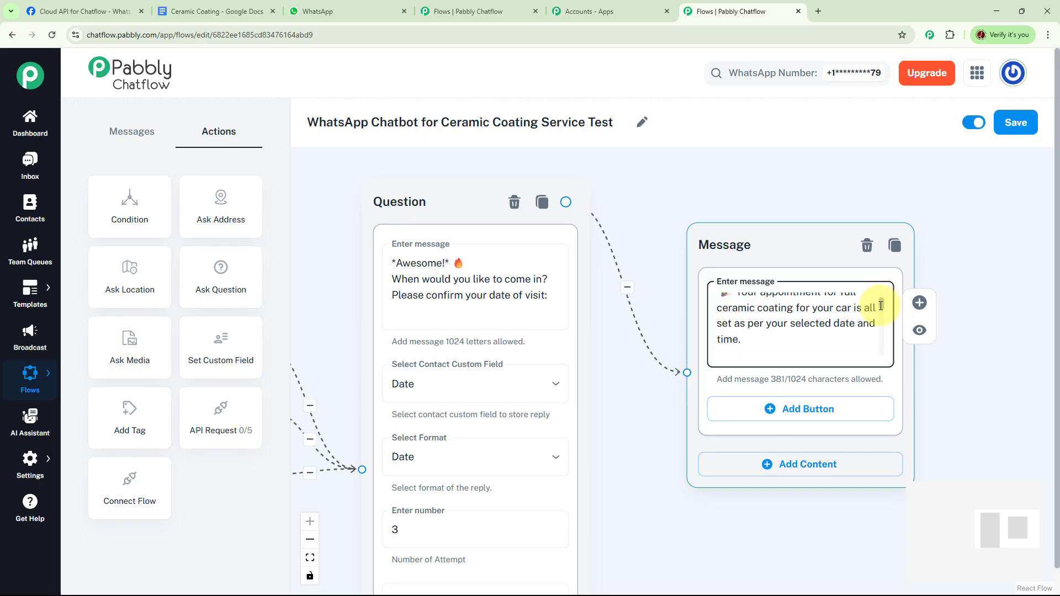
scroll(881, 308, down, 1)
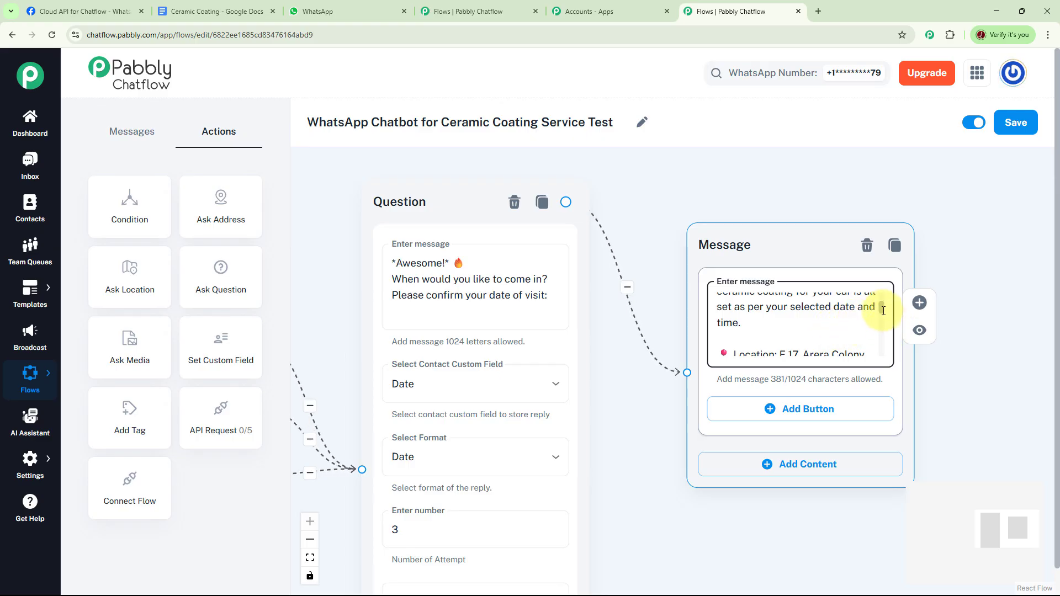
drag(883, 311, 885, 329)
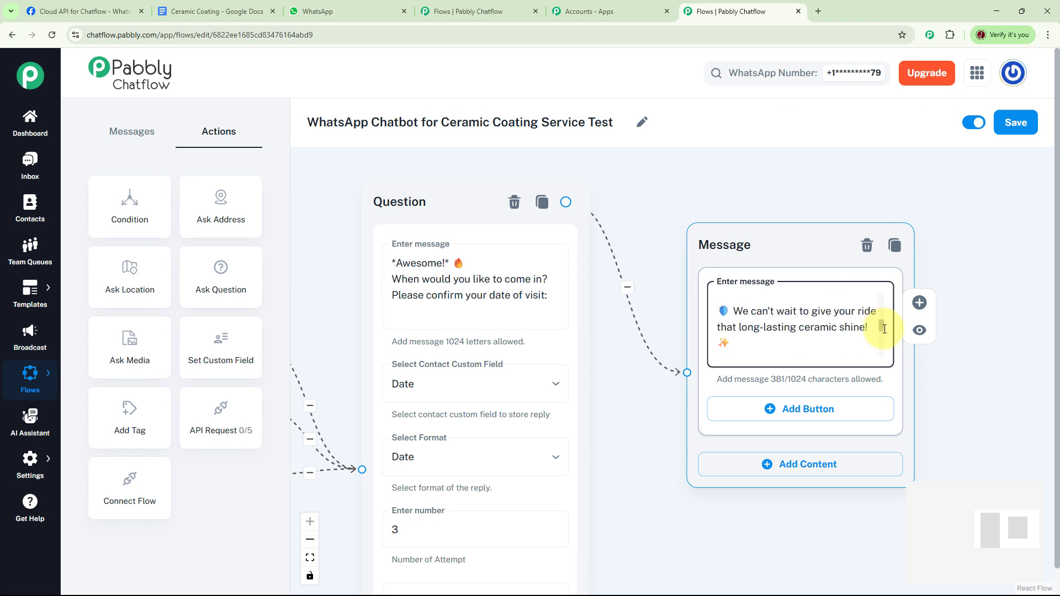
drag(884, 330, 886, 356)
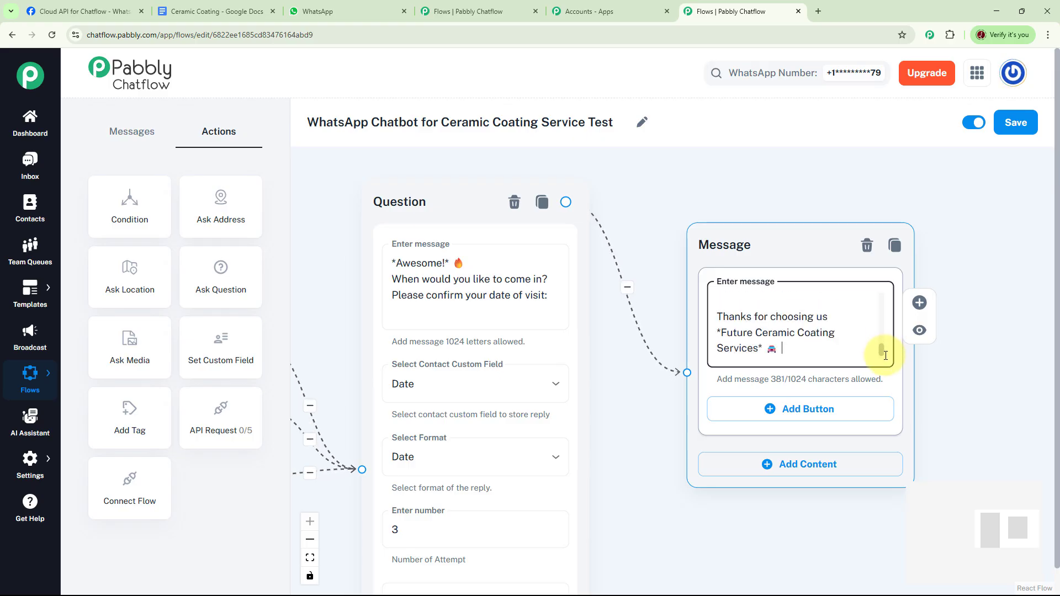
click(700, 520)
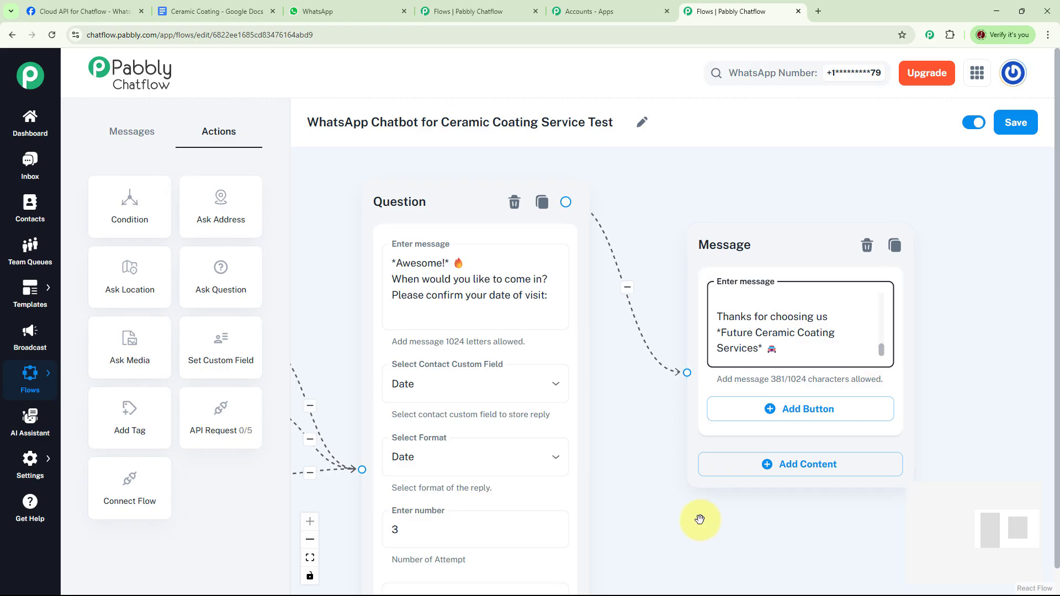
Step: Connect the Care Instructions button to a new Text + Button message, paste the care text beginning "*Here's what to keep in mind:*" and review it
drag(698, 504, 849, 409)
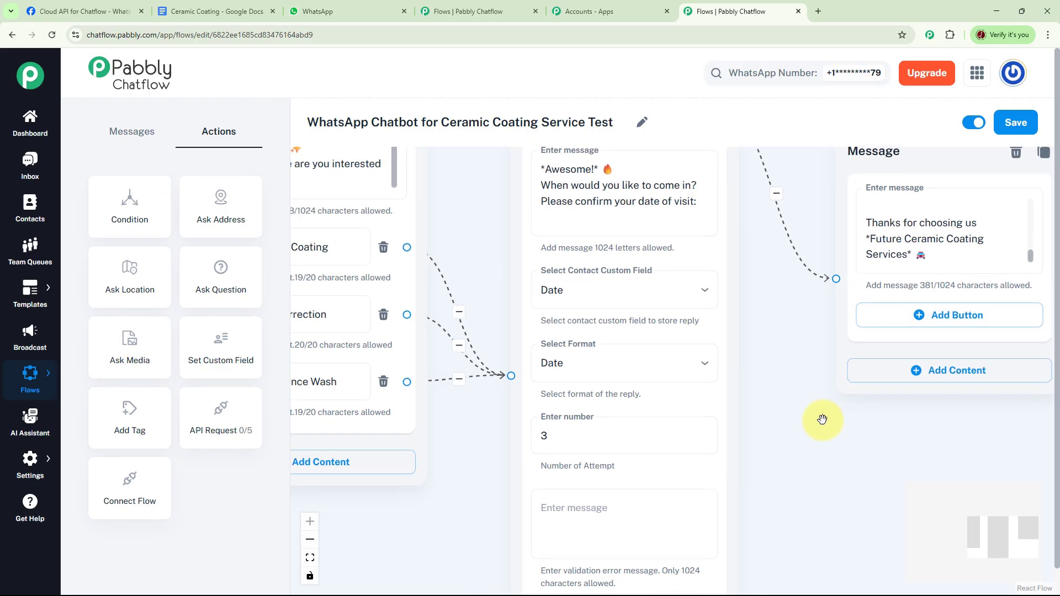
scroll(813, 424, down, 3)
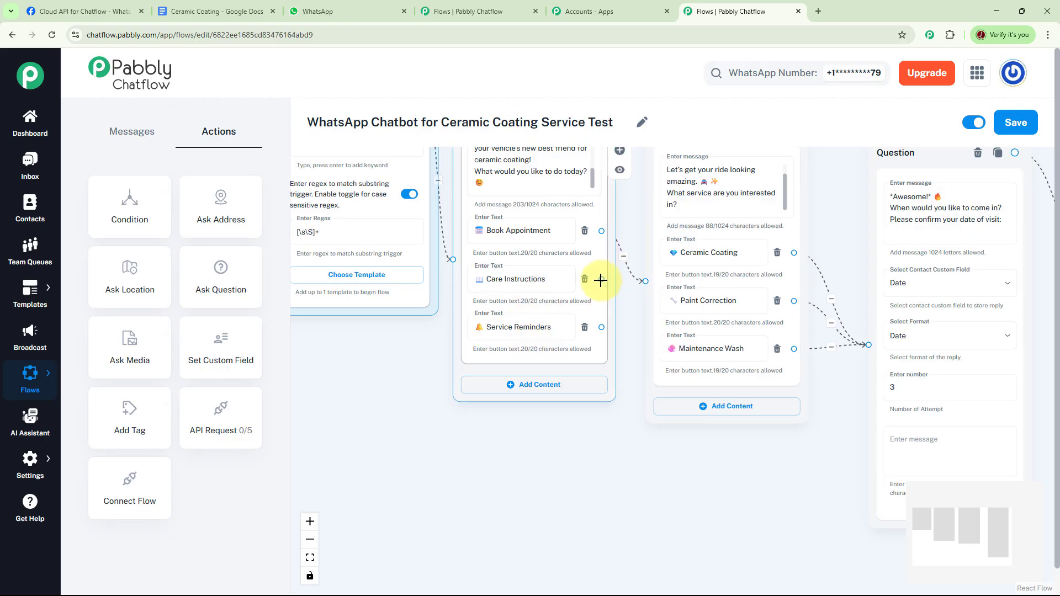
drag(602, 279, 740, 460)
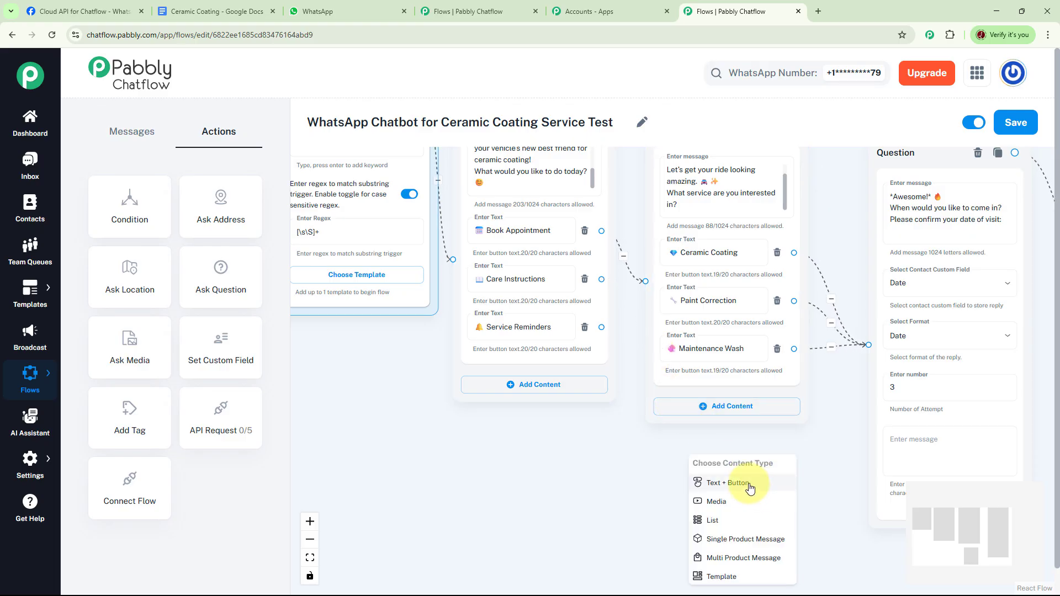
click(739, 485)
click(800, 383)
key(ctrl+v)
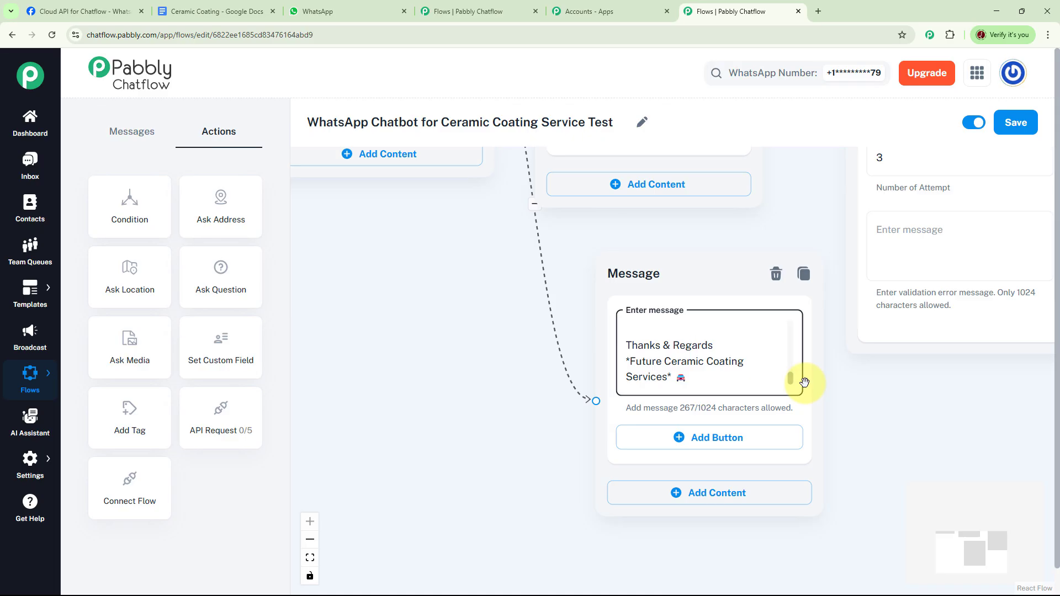
drag(791, 377, 793, 324)
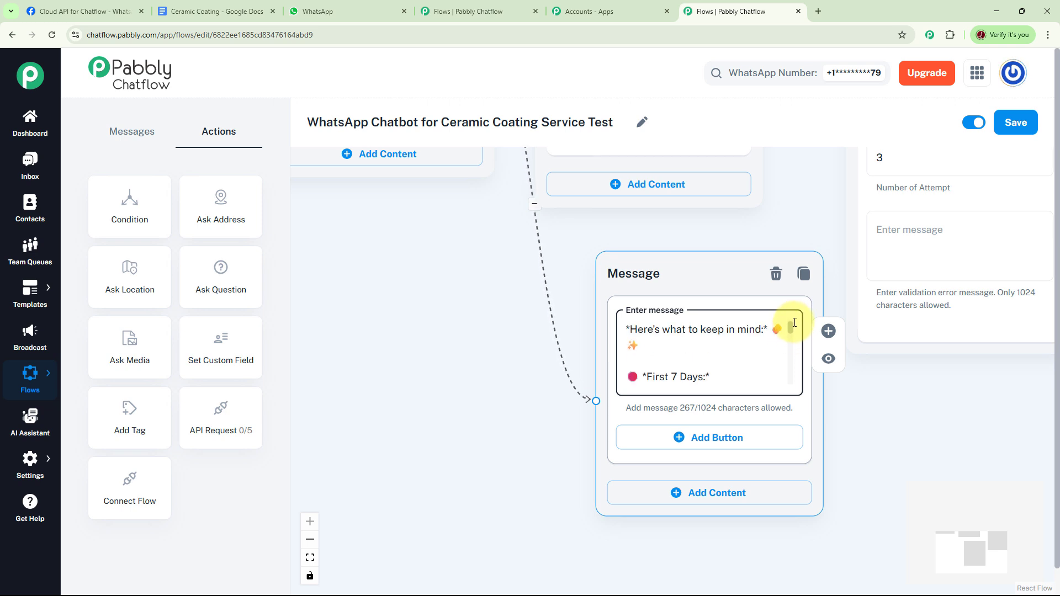
drag(794, 326, 796, 389)
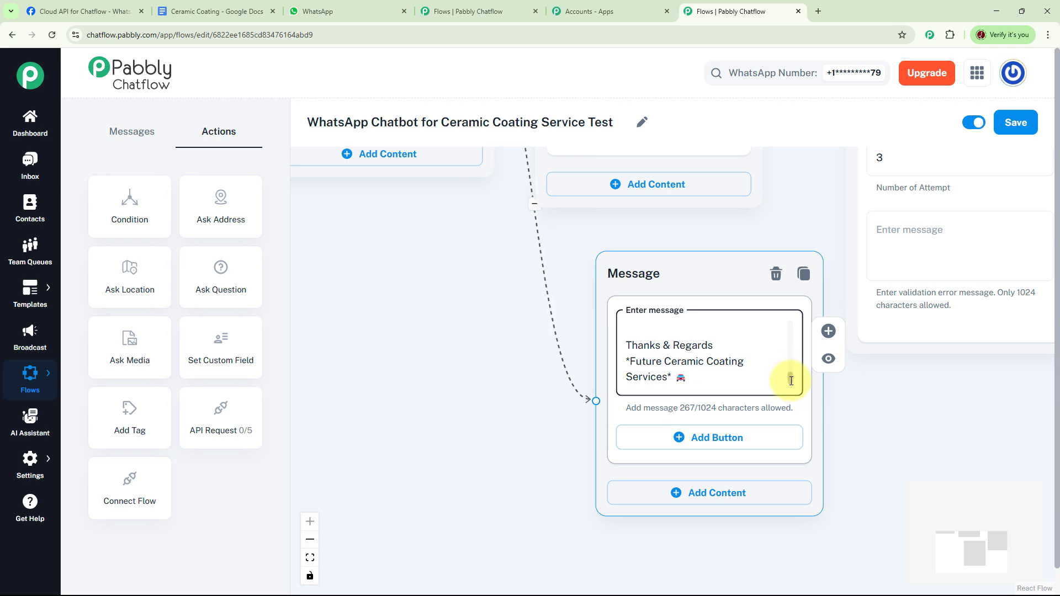
drag(791, 381, 790, 328)
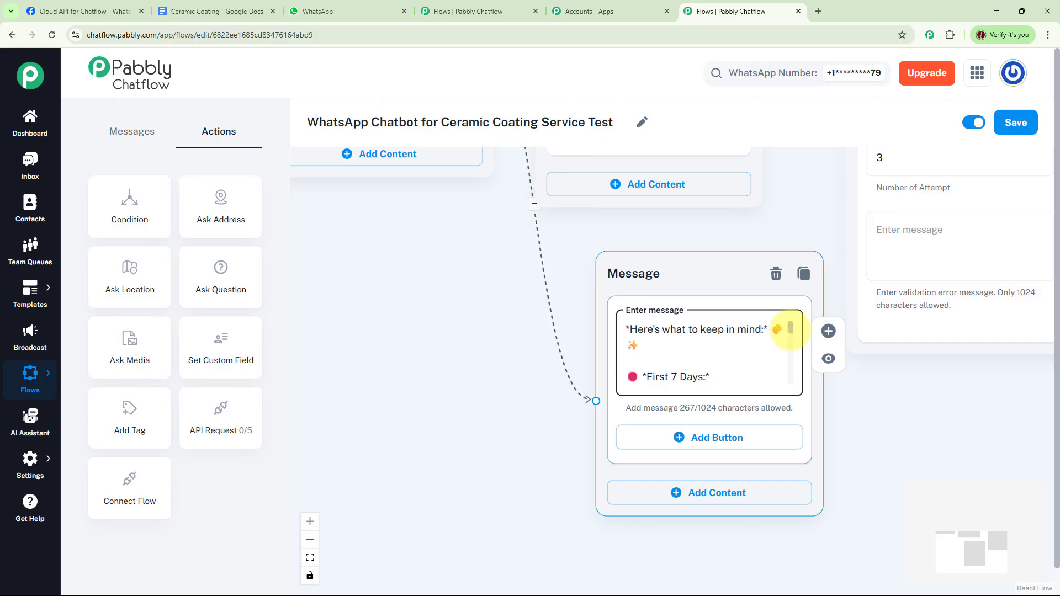
drag(792, 330, 796, 386)
Step: Connect Service Reminders to a new Text + Button message: "*Your Vehicle Stay shiny!* ✨ Want us to remind you when it's time for your next service?"
drag(869, 402, 932, 402)
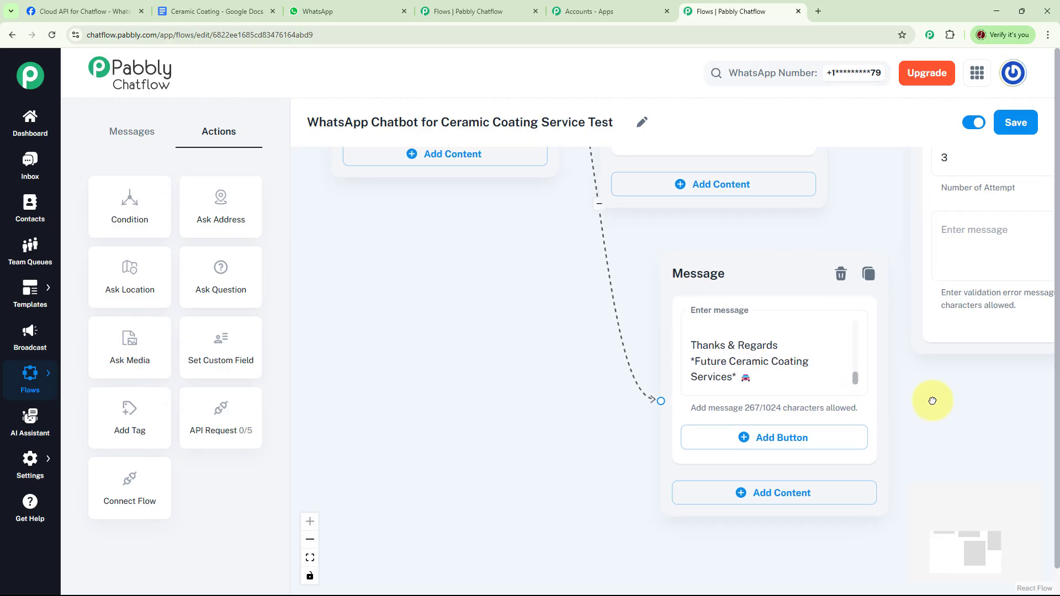
mouse_move(561, 310)
mouse_down()
mouse_move(606, 472)
mouse_move(645, 444)
mouse_up()
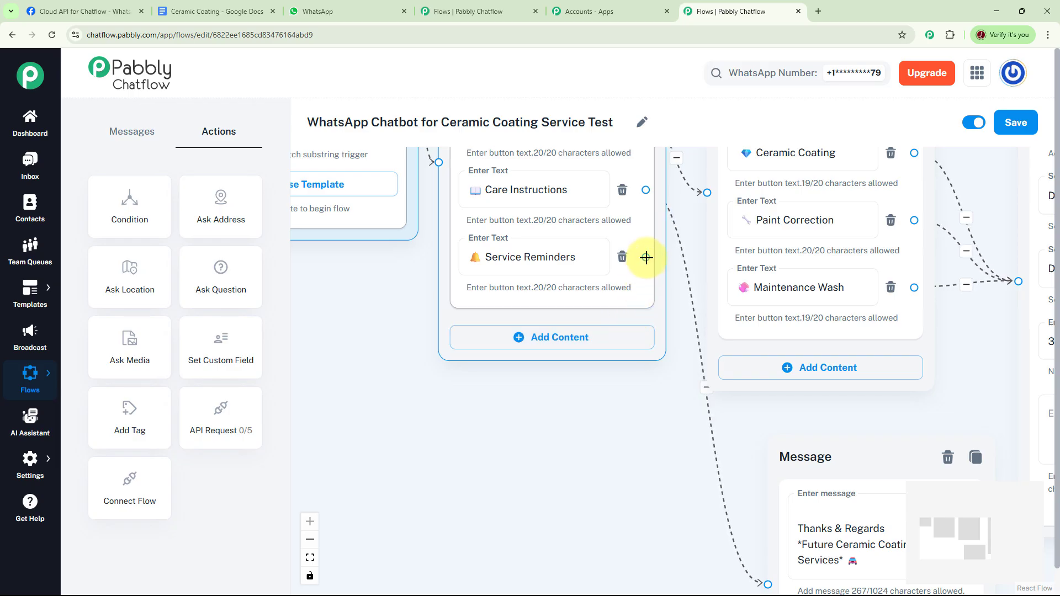
drag(646, 257, 413, 407)
click(403, 443)
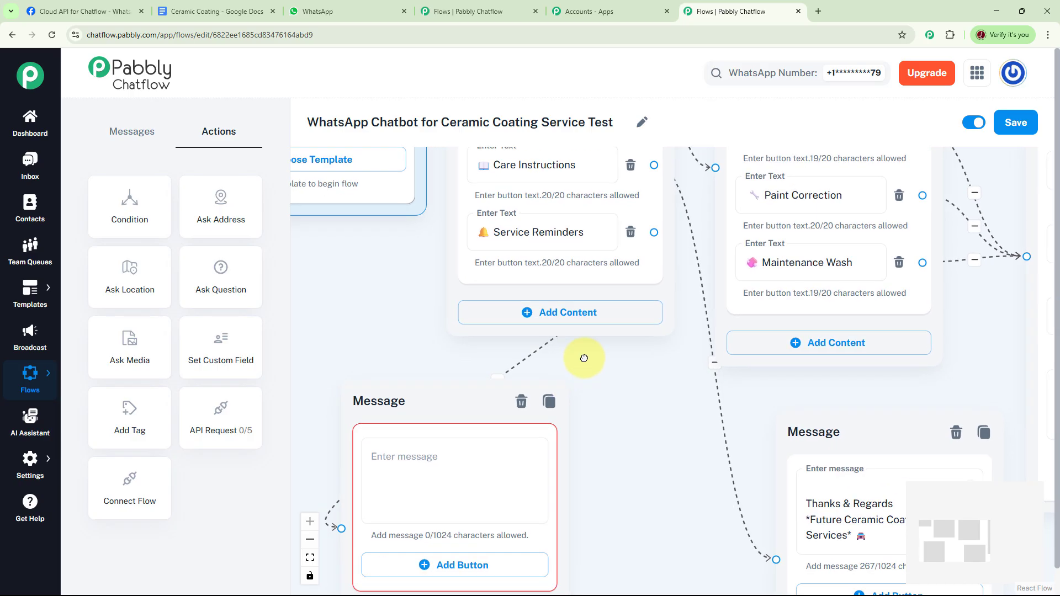
click(475, 323)
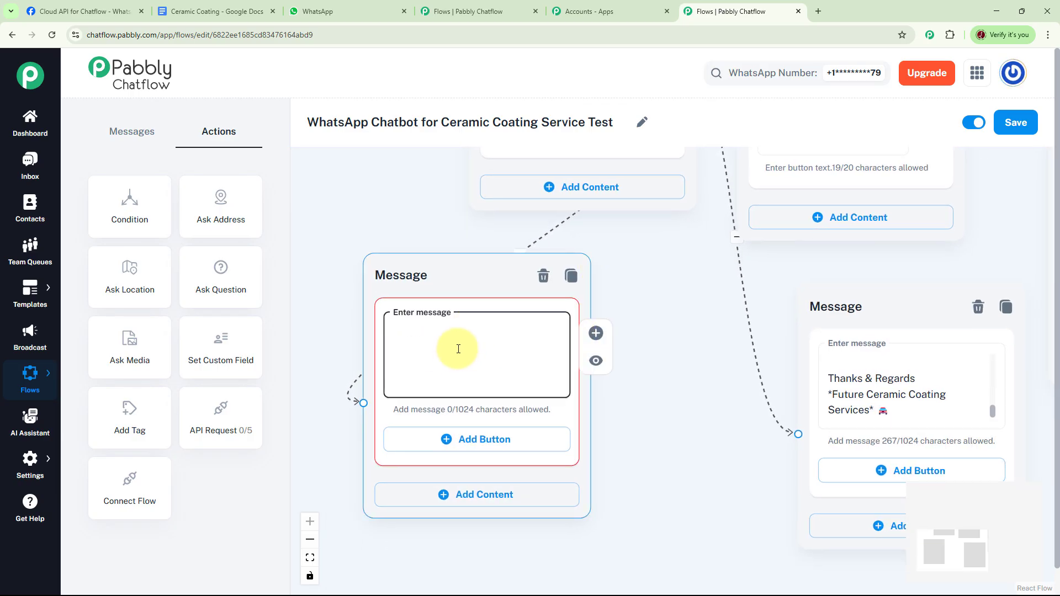
text(*Your Vehicle Stay shiny!* ✨ Want us to remind you when it's time for your next service?)
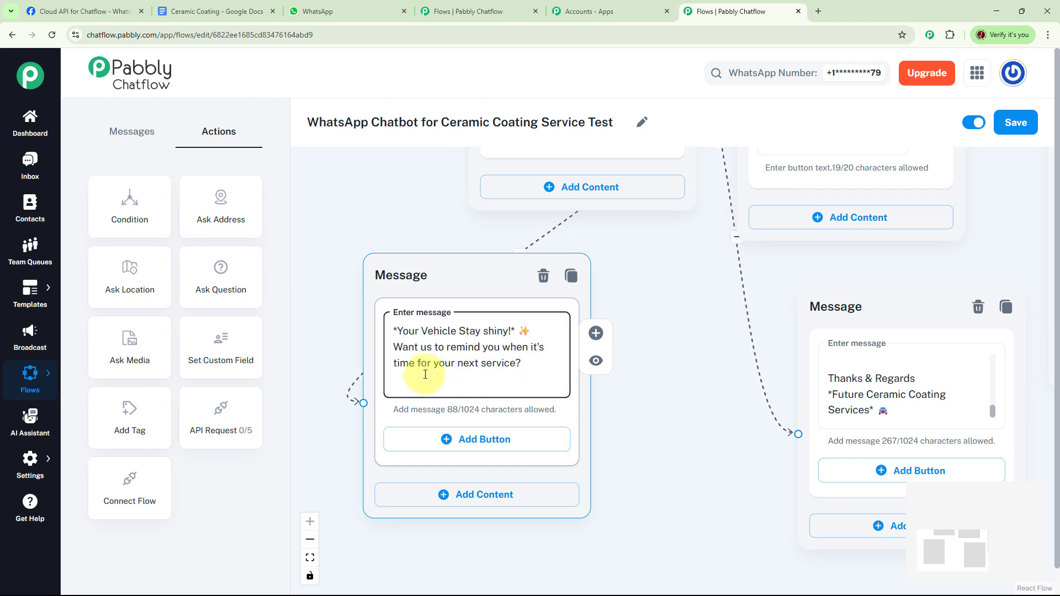
click(611, 396)
Step: Add the buttons "👍 Yes, Please" and "❌ No, Thanks" to the service reminder message
drag(621, 408, 585, 329)
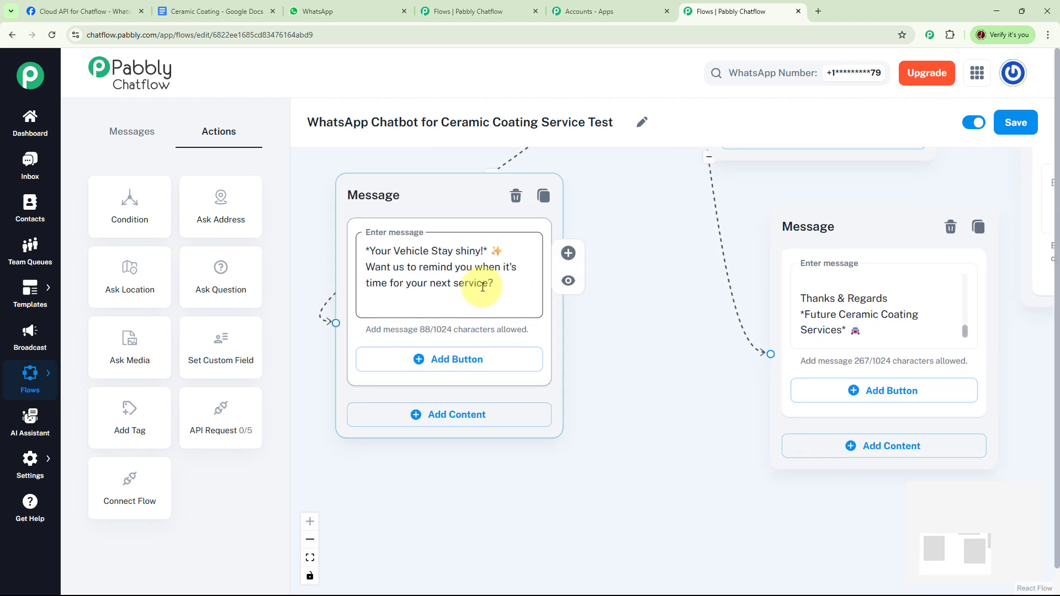
click(450, 359)
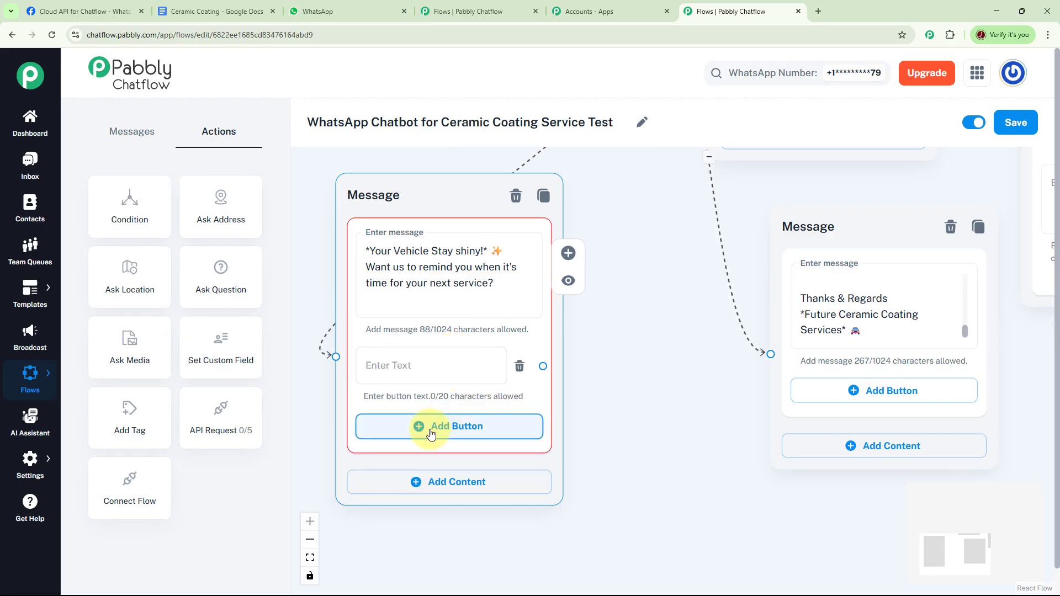
click(431, 435)
click(457, 367)
key(ctrl+v)
key(Tab)
key(ctrl+v)
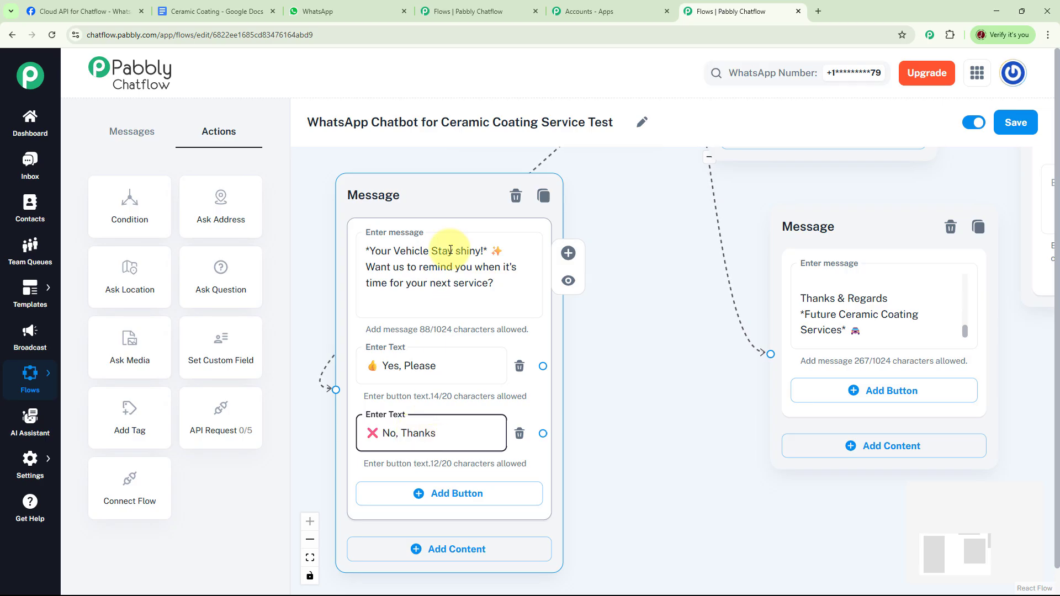
Step: Connect the Yes, Please button to a new Text + Button message, paste the reminder text "As per your choice we'll remind you for:" and review it
drag(433, 194, 363, 171)
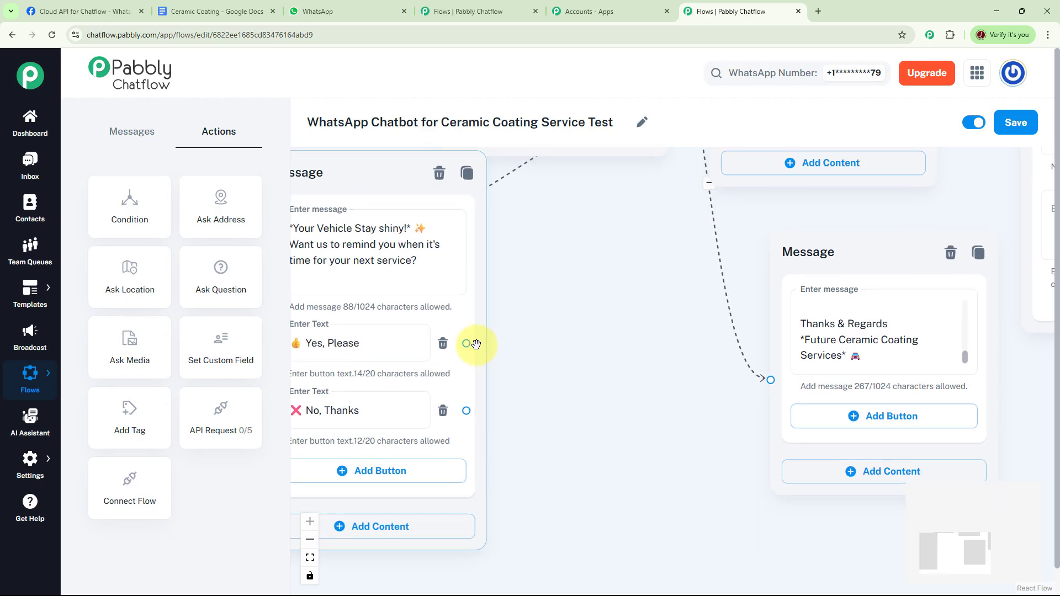
drag(466, 343, 595, 227)
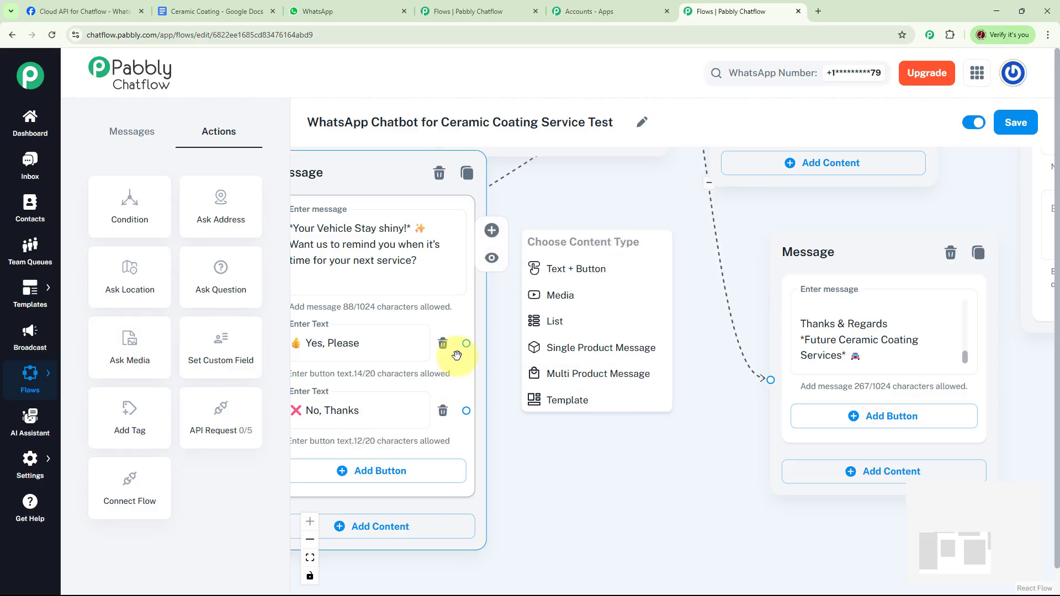
click(576, 268)
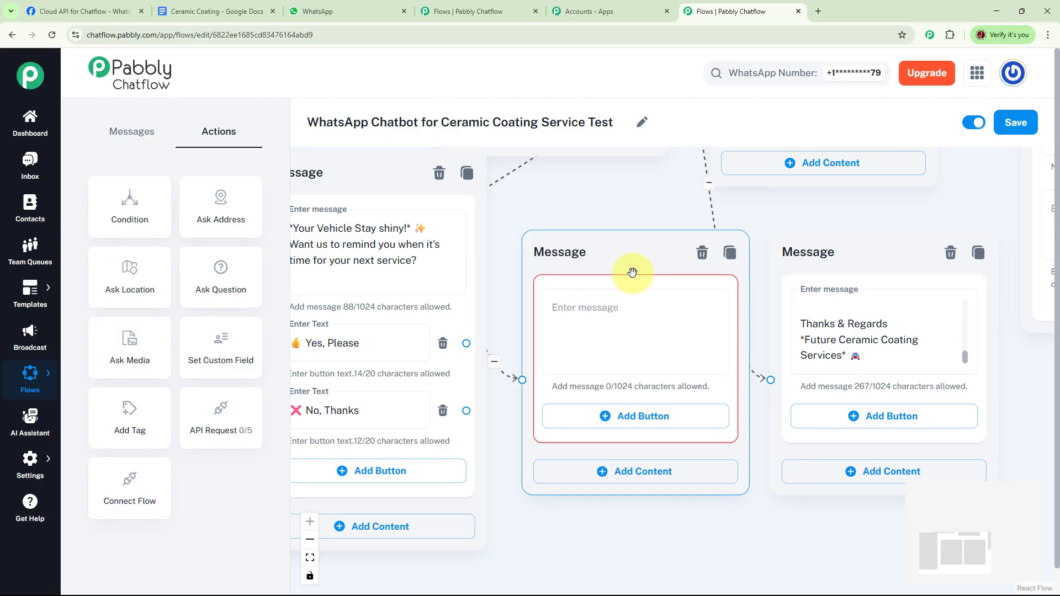
click(616, 275)
key(ctrl+v)
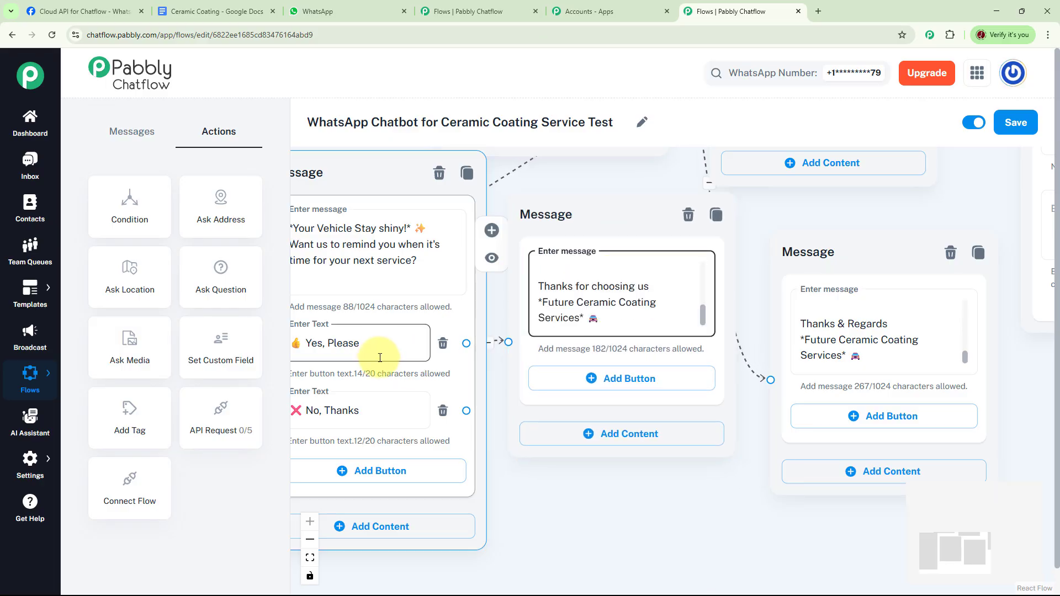
drag(704, 322, 707, 267)
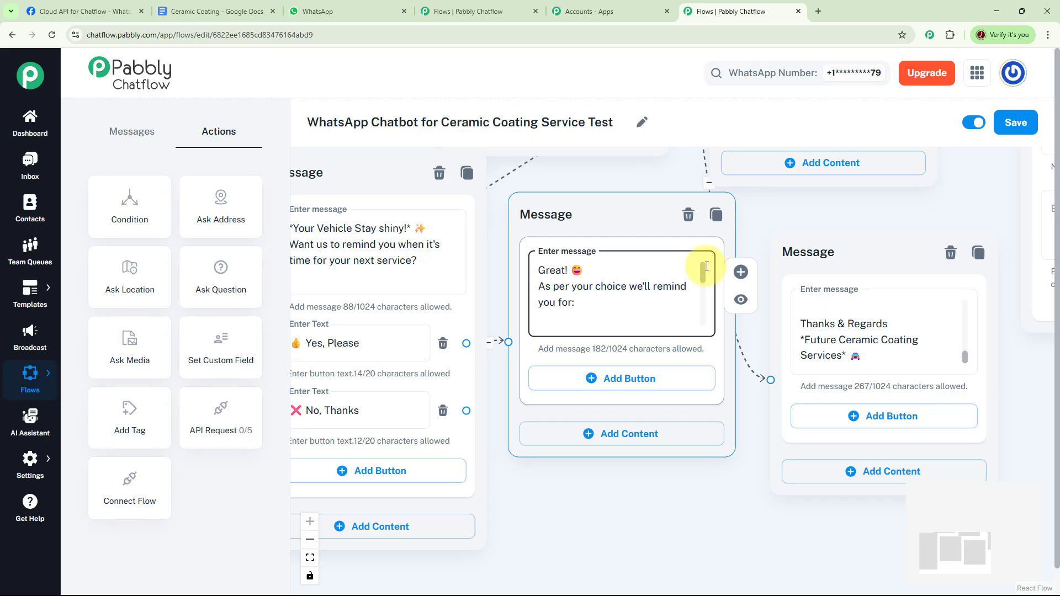
drag(707, 267, 705, 324)
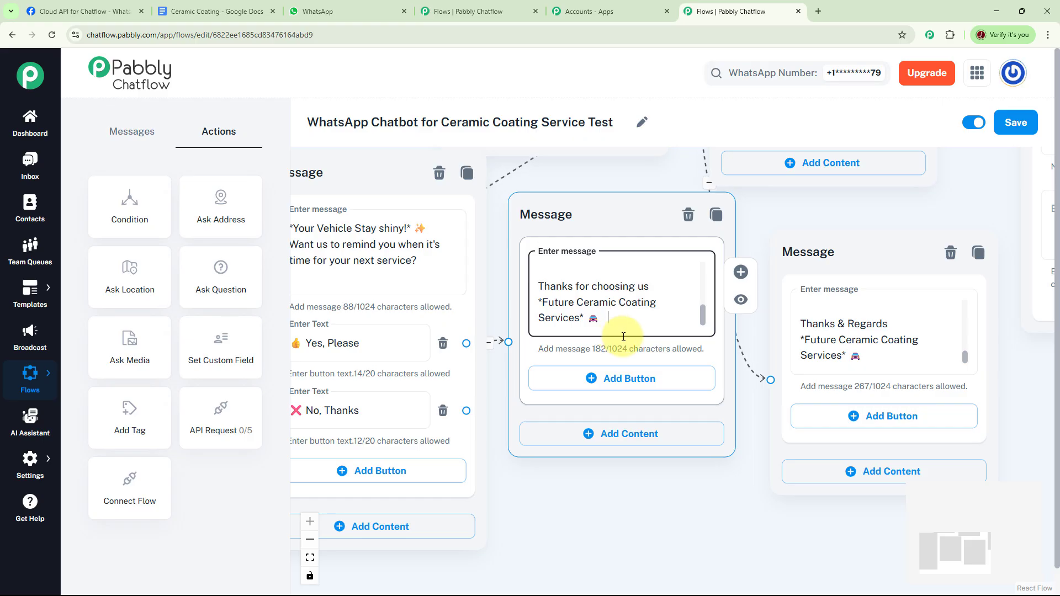
Step: Connect the No, Thanks button to a new Text + Button message, paste the text beginning "👍 No problem at all!" and review it
drag(648, 511, 699, 331)
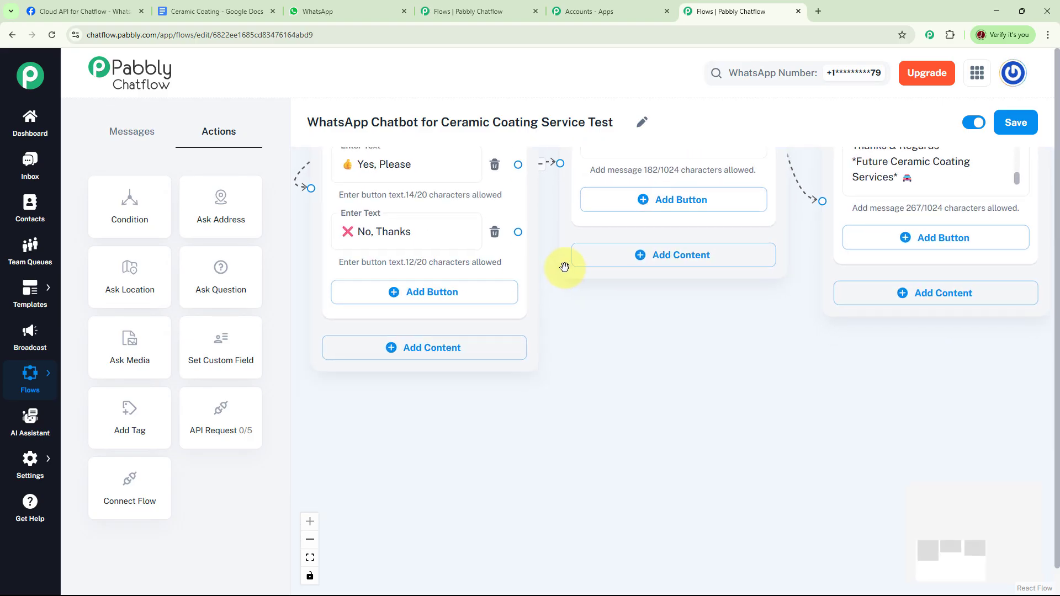
drag(518, 235, 676, 362)
click(689, 390)
key(ctrl+v)
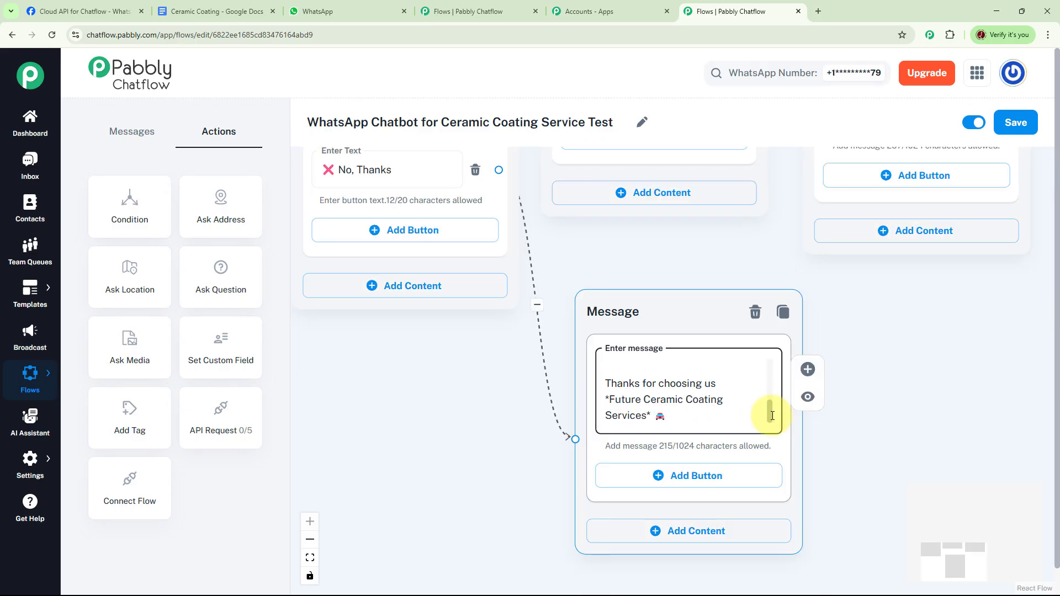
drag(769, 386, 769, 368)
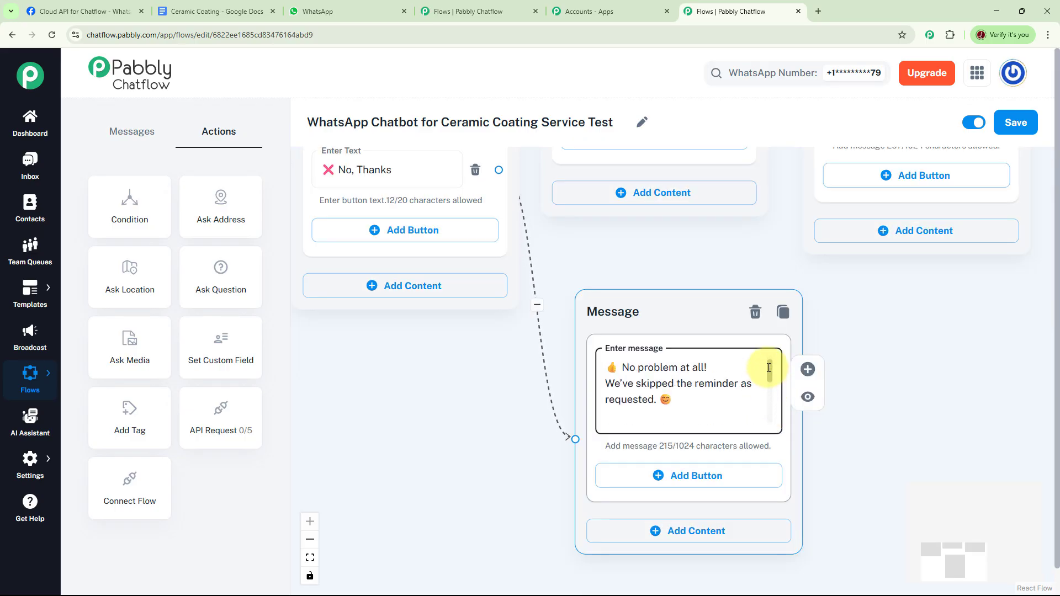
drag(769, 368, 770, 412)
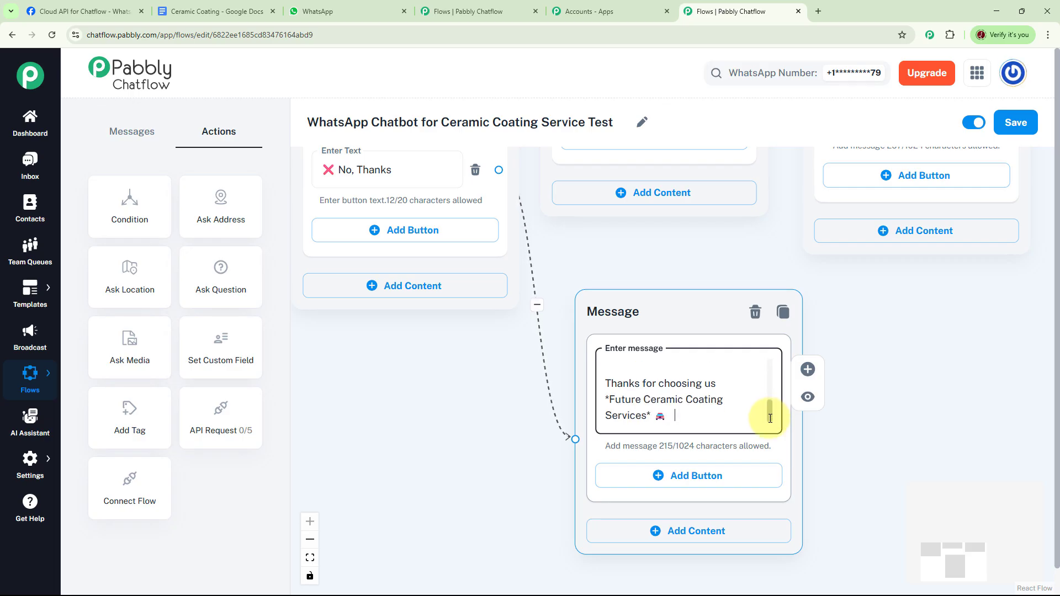
Step: Look over the complete chatbot flow and save it
scroll(935, 414, down, 5)
drag(935, 414, 702, 418)
scroll(702, 418, down, 3)
drag(772, 429, 720, 455)
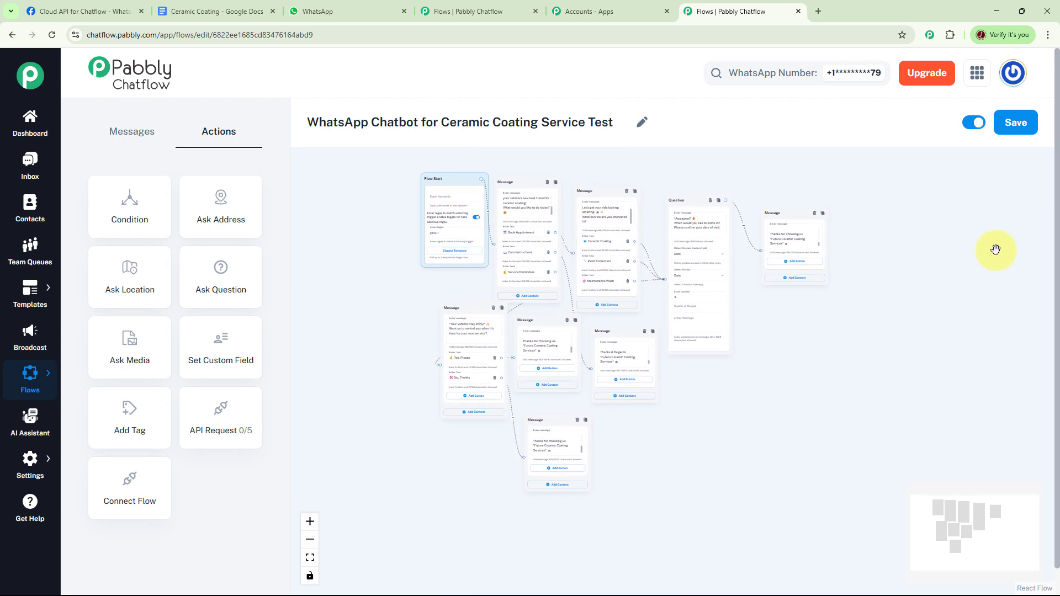
click(1014, 124)
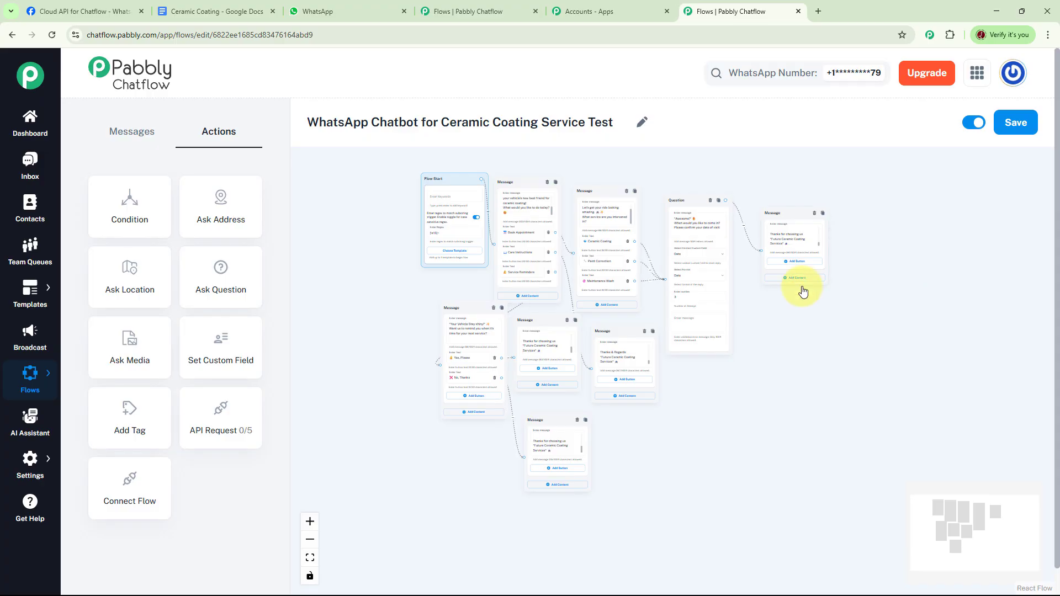
Step: Switch to WhatsApp and clear the Future Ceramic Coating Service chat
click(340, 12)
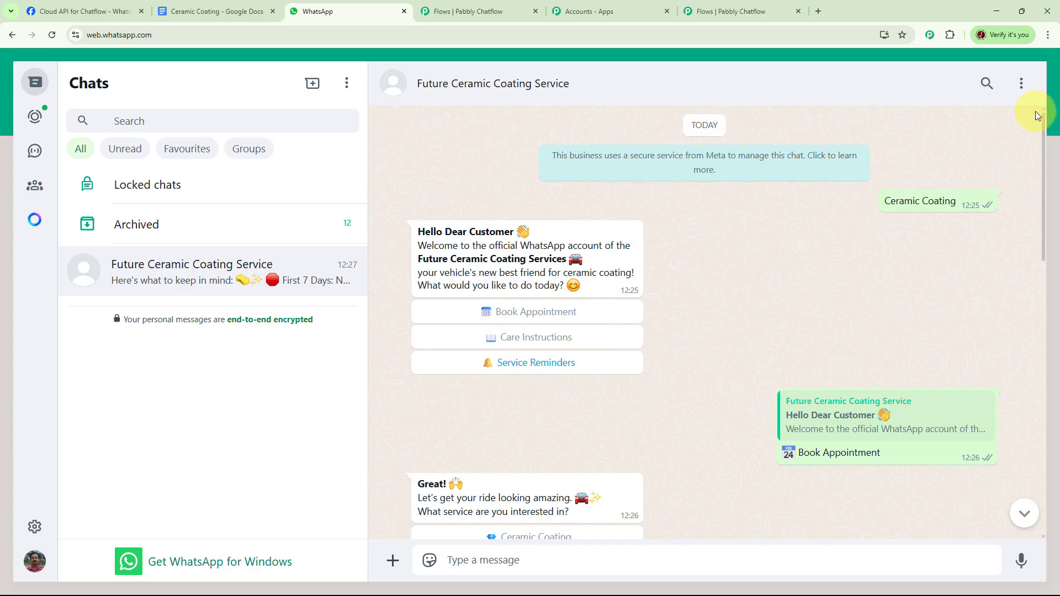
click(1021, 83)
click(950, 316)
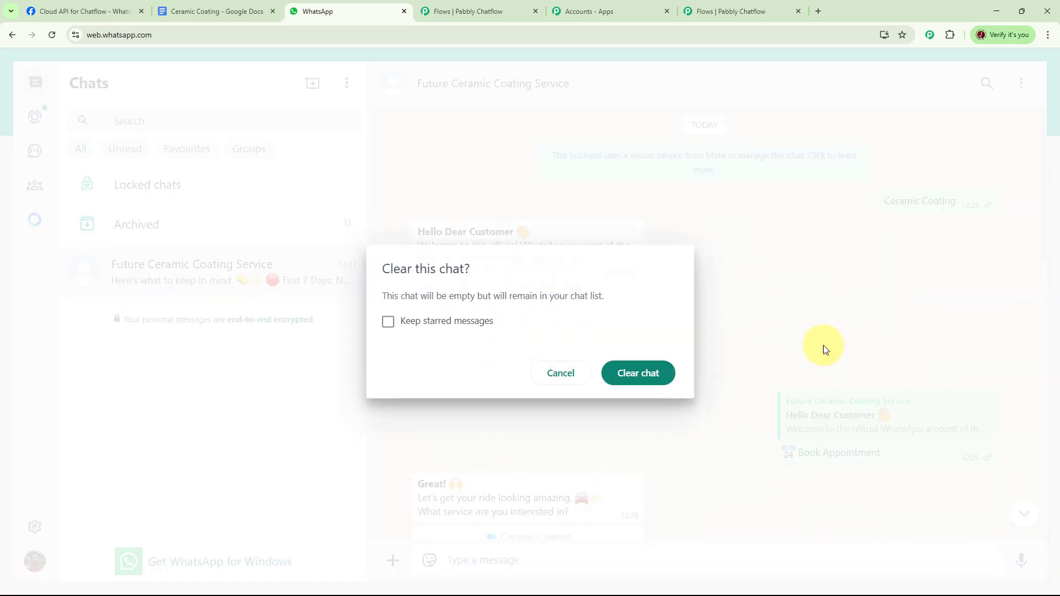
click(666, 379)
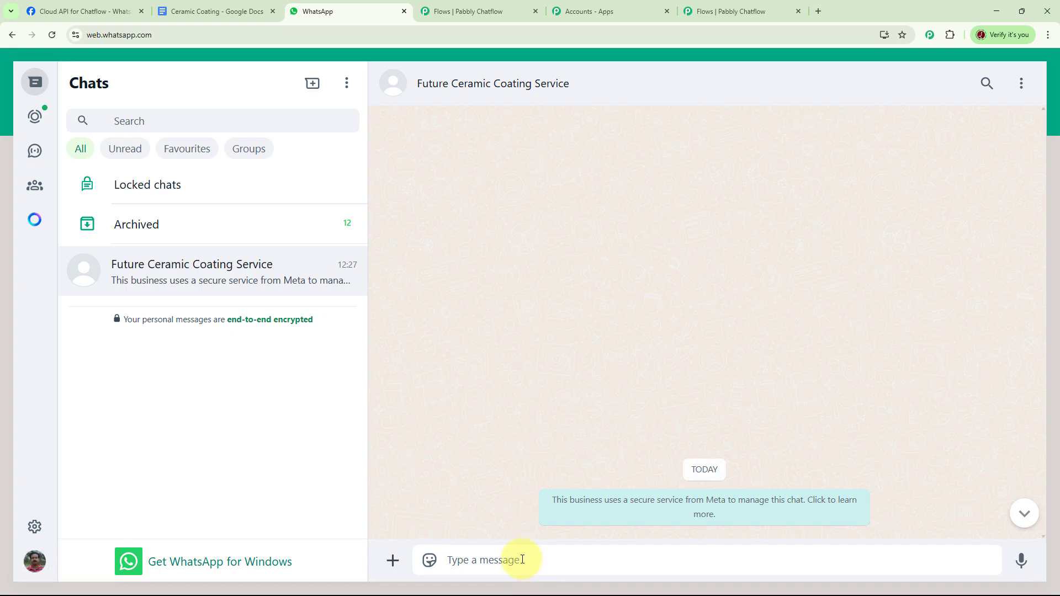
Step: Send "Ceramic" to the Future Ceramic Coating Service chat and choose Book Appointment in the welcome message
text(Ceramic)
key(Return)
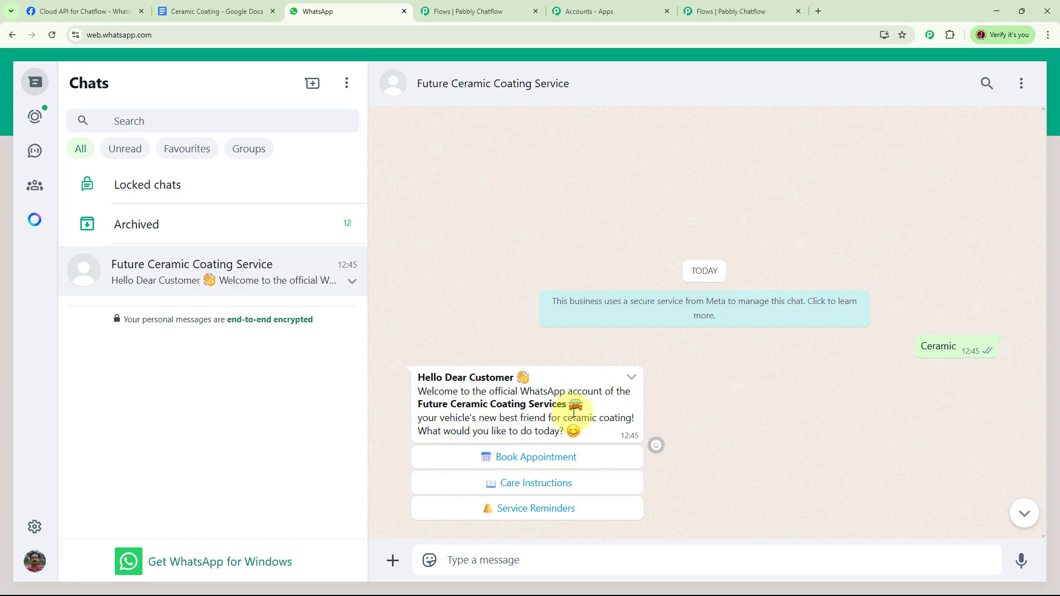
click(553, 458)
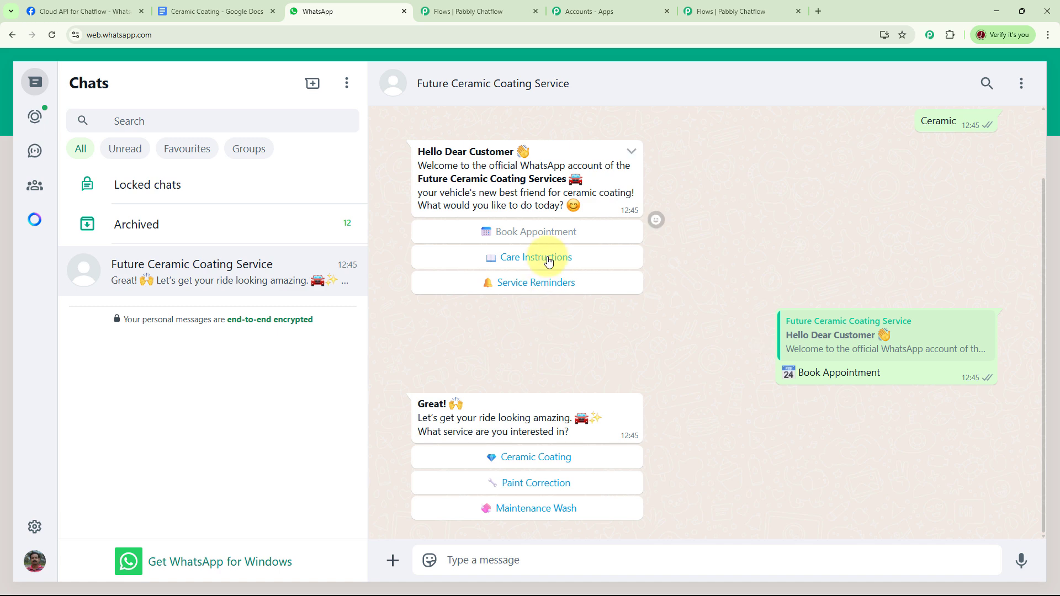
Step: Test the Care Instructions and Service Reminders options of the chatbot's welcome message
click(544, 255)
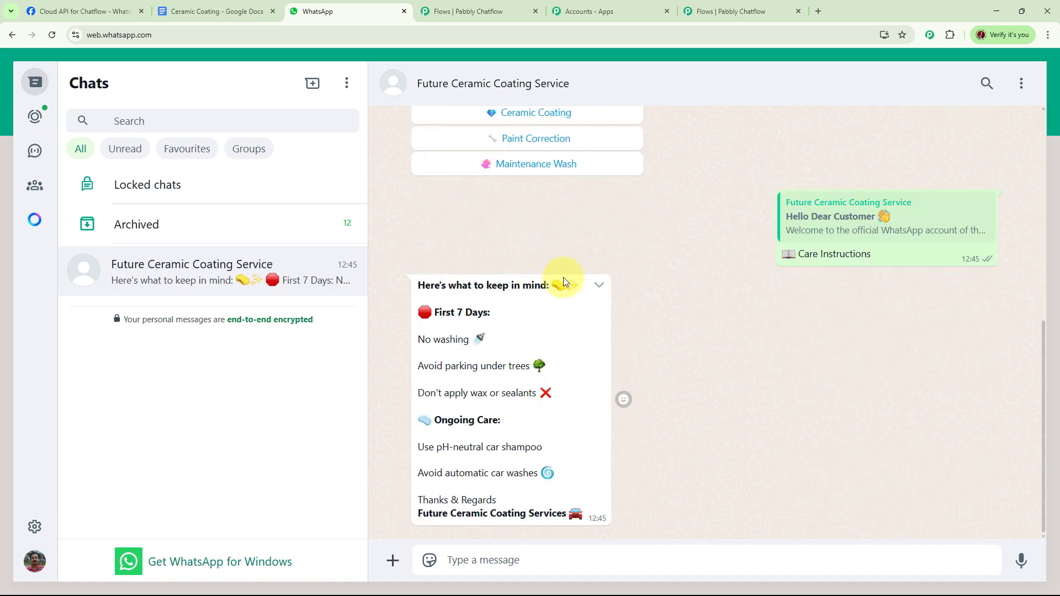
scroll(650, 231, up, 3)
scroll(651, 231, up, 3)
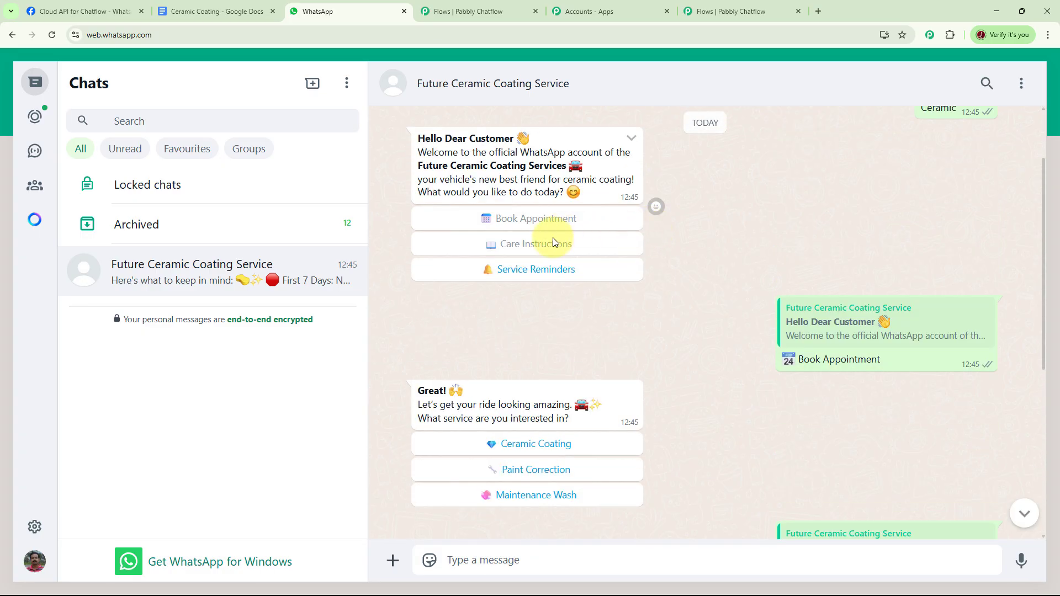
click(525, 268)
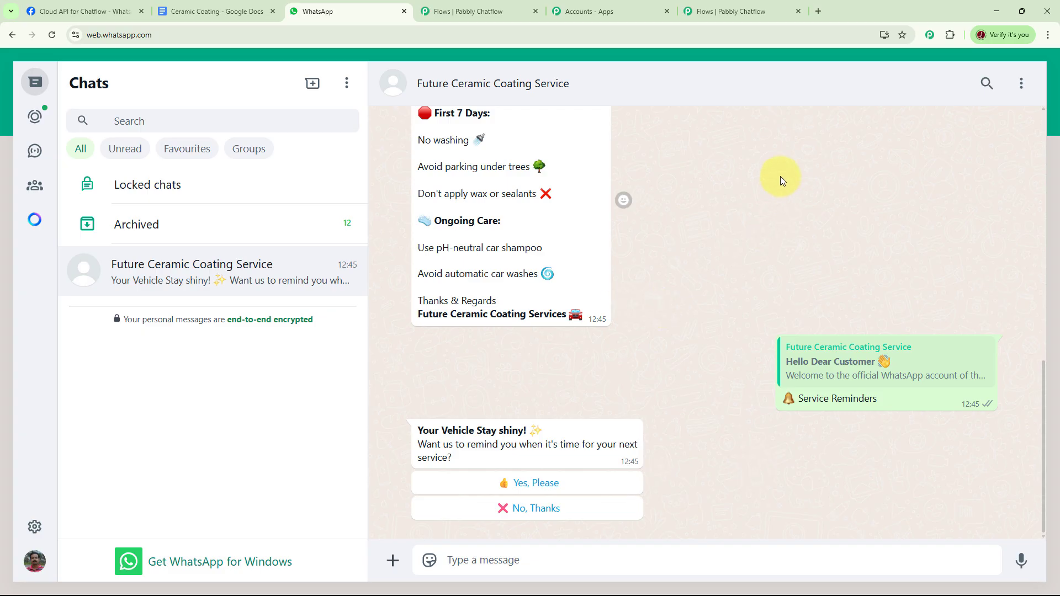
Step: Switch back to Pabbly Chatflow and open the dashboard
click(721, 17)
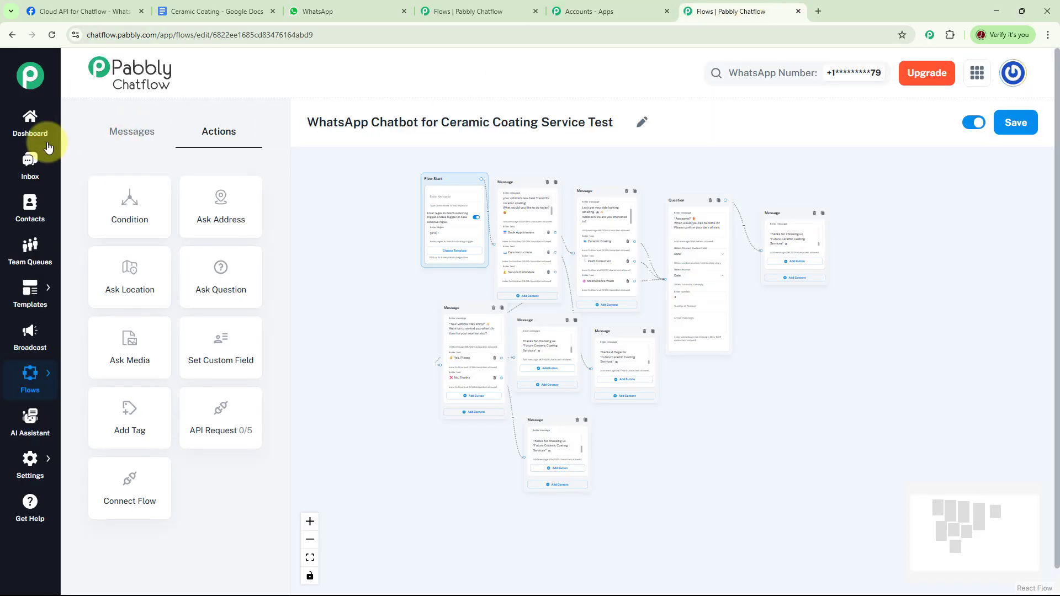
click(36, 133)
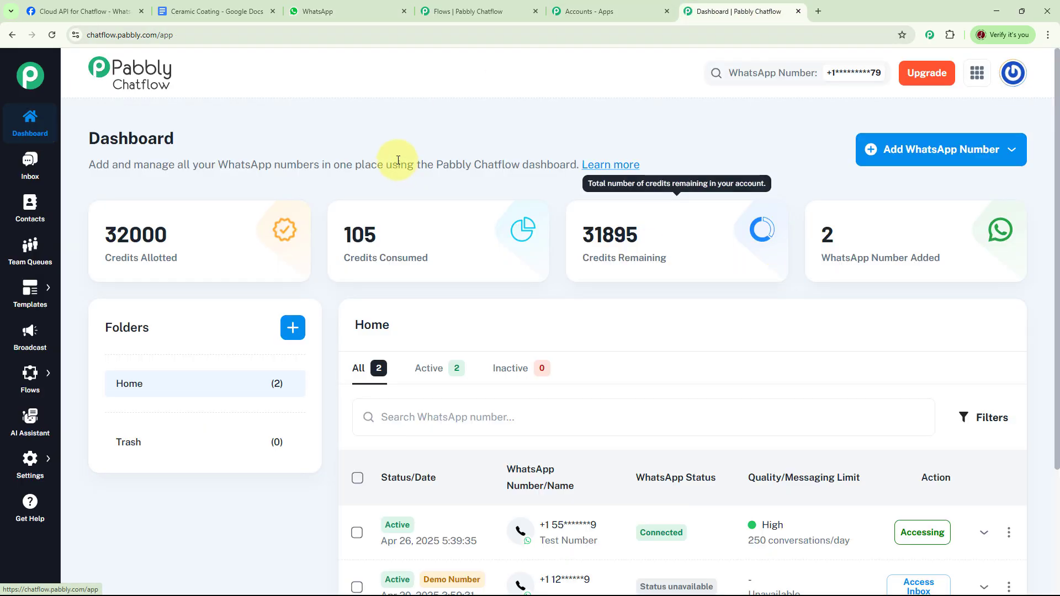